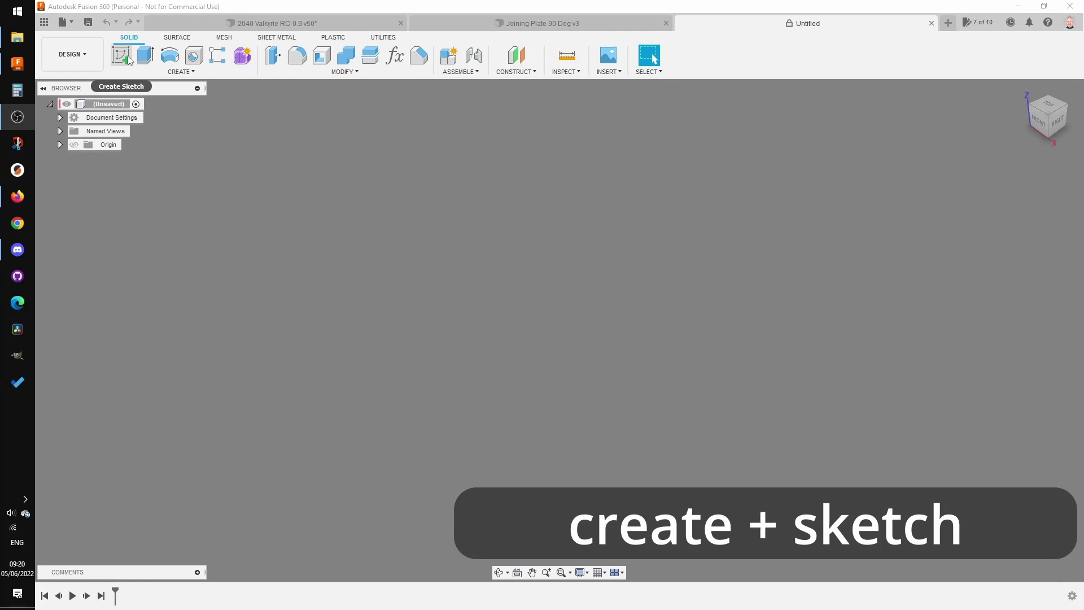
Draw a 60 × 60 mm center rectangle on the origin in a new XY-plane sketch.
click(128, 59)
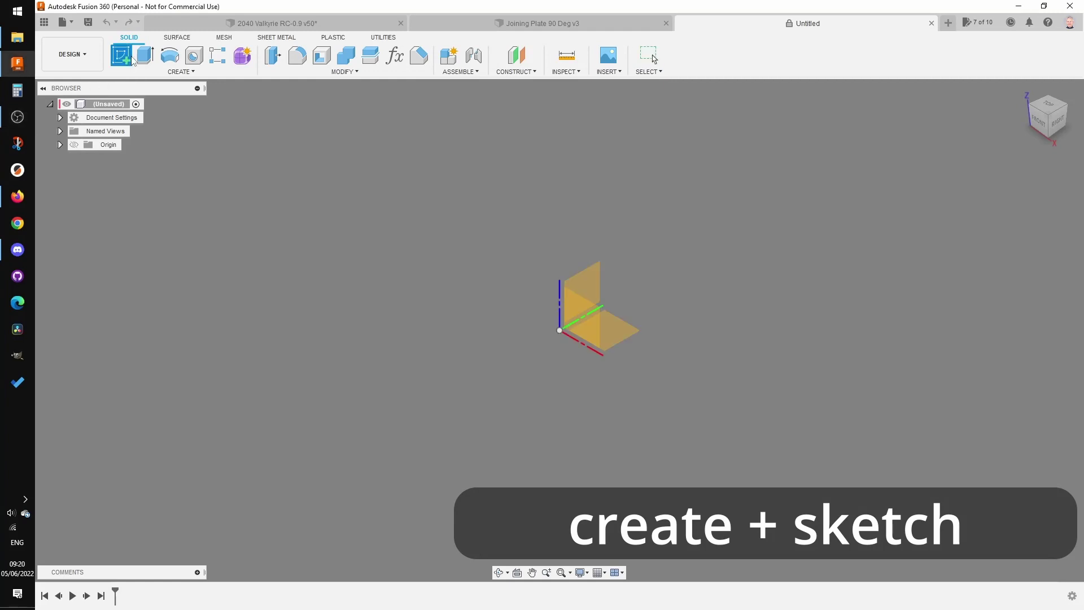
click(616, 328)
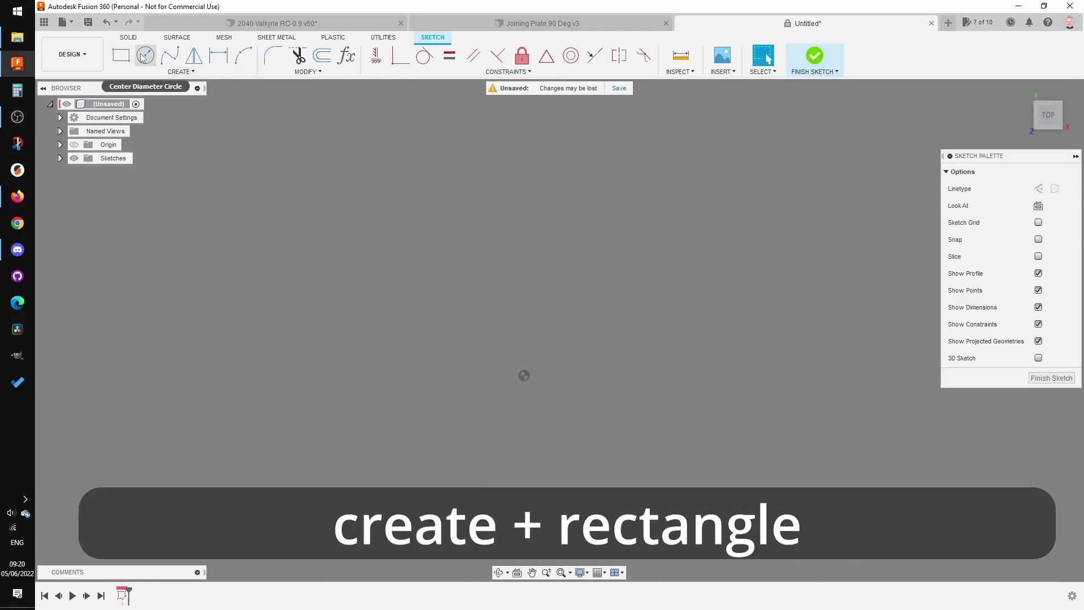
click(120, 57)
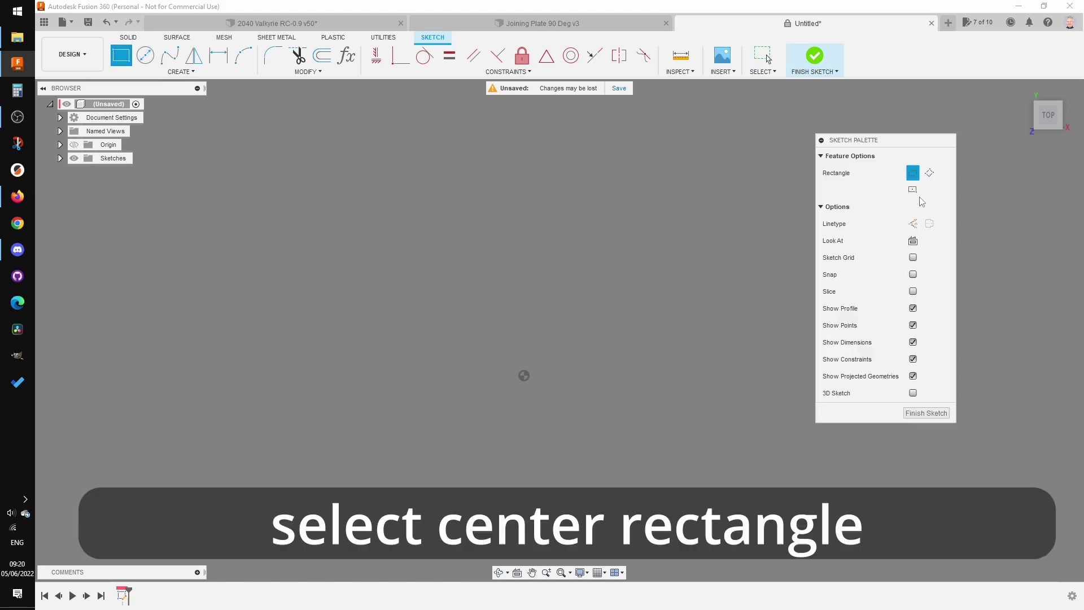
click(913, 190)
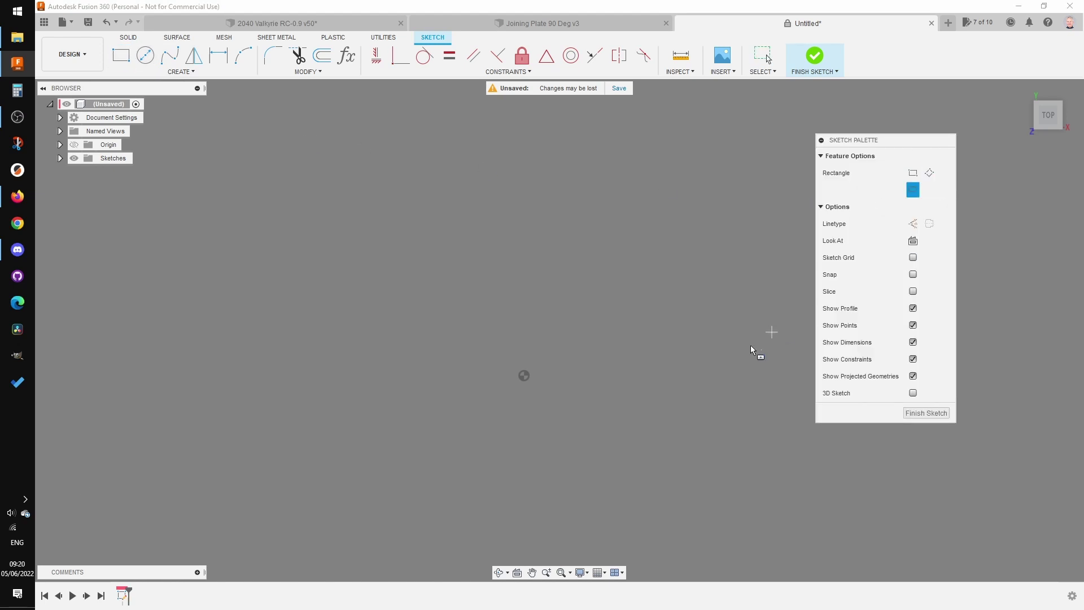
click(524, 375)
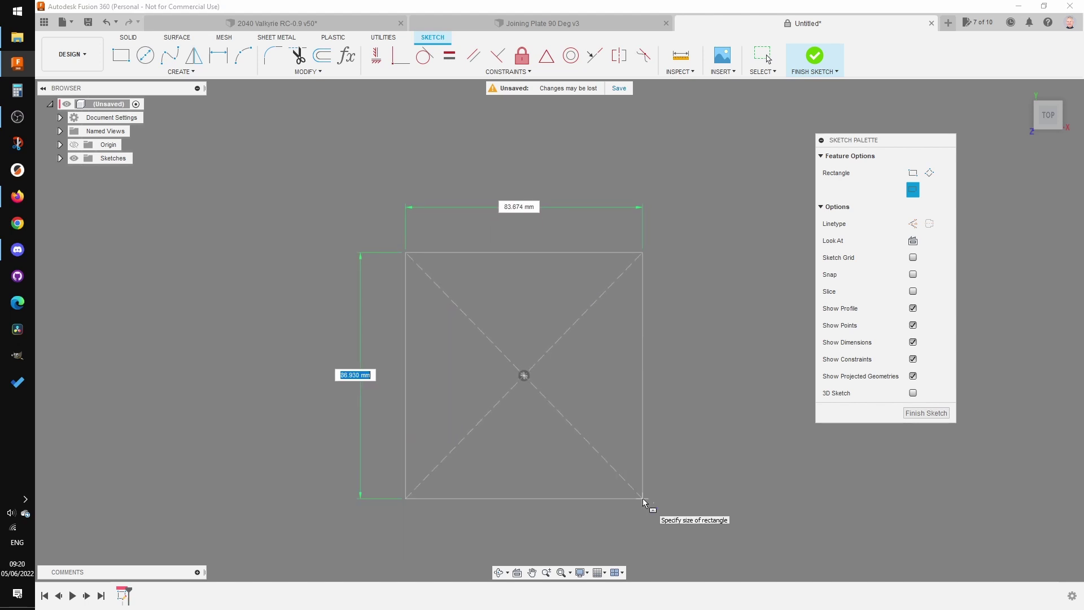
text(60)
key(Tab)
text(60)
key(Tab)
key(Return)
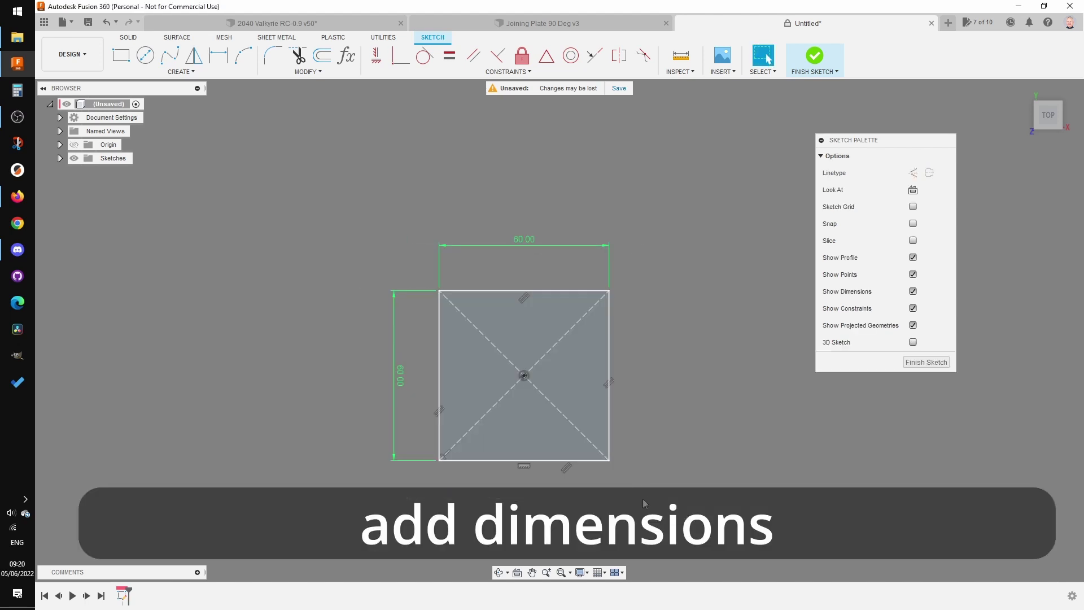
Draw a 45° line from the square's top edge to its right edge.
click(194, 73)
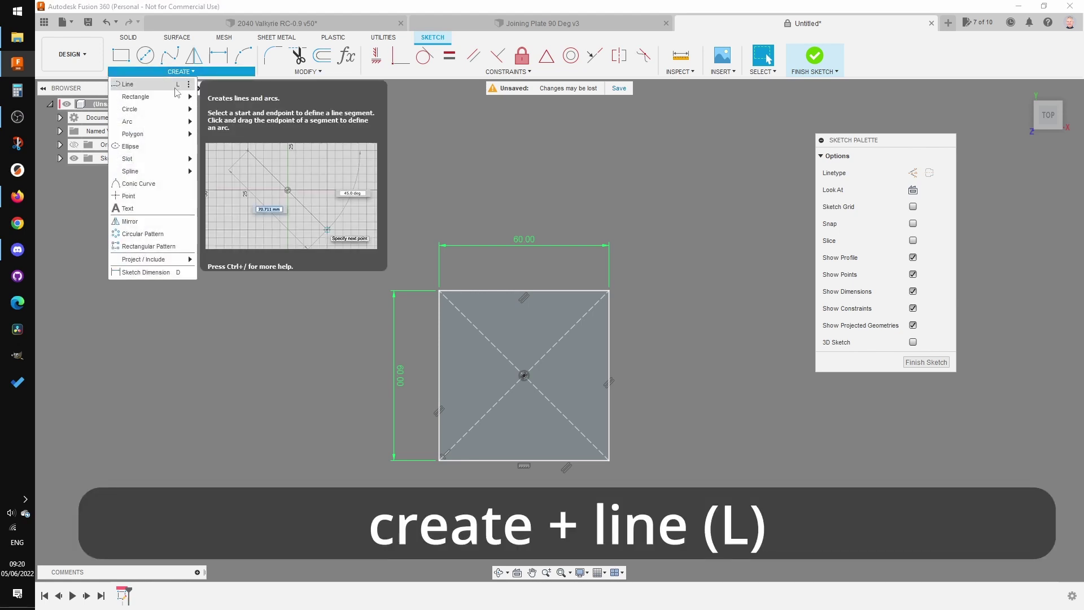
click(176, 86)
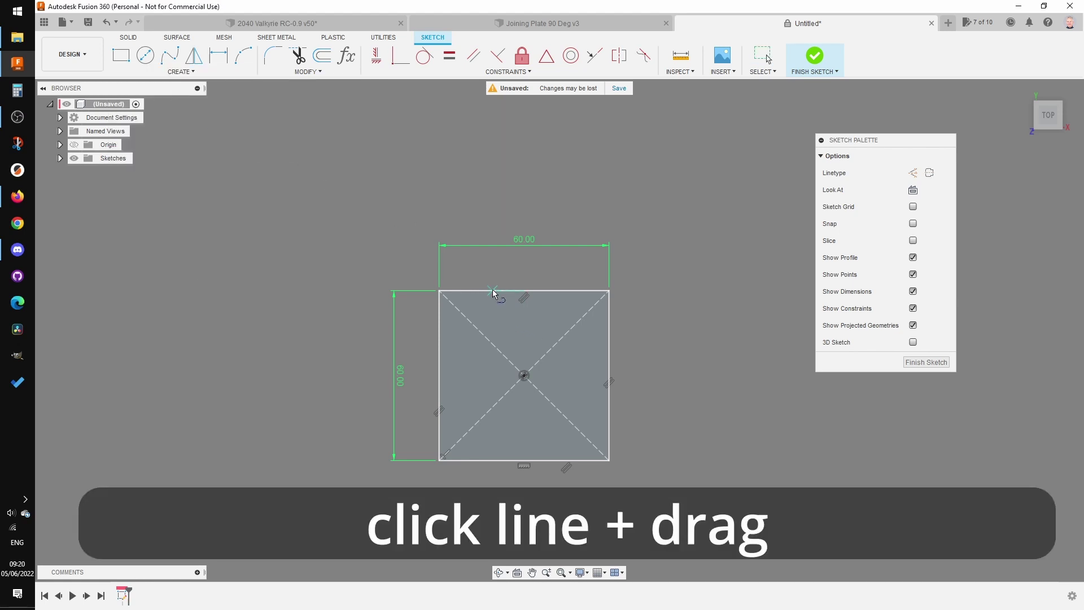
click(493, 293)
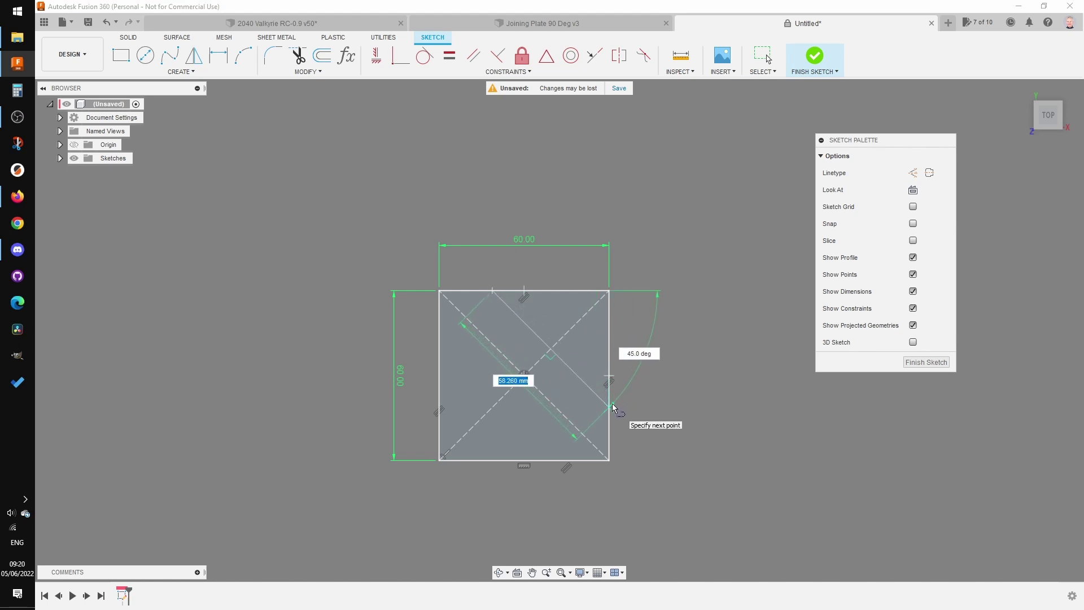
double_click(613, 406)
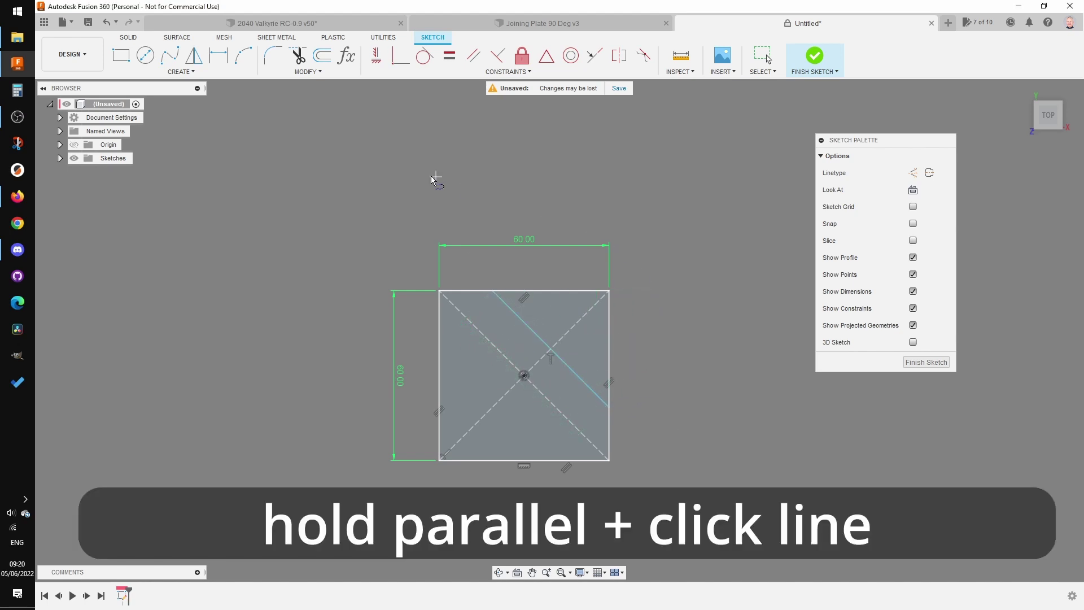
Dimension the line's top endpoint 20 mm from the top-left corner and finish the sketch.
click(221, 62)
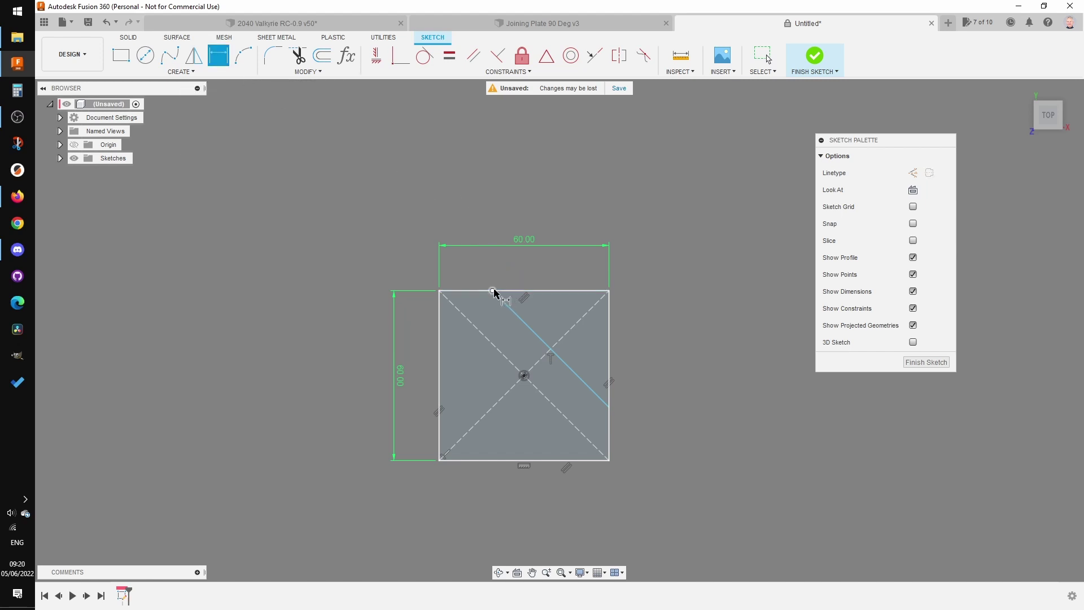
click(492, 291)
click(440, 291)
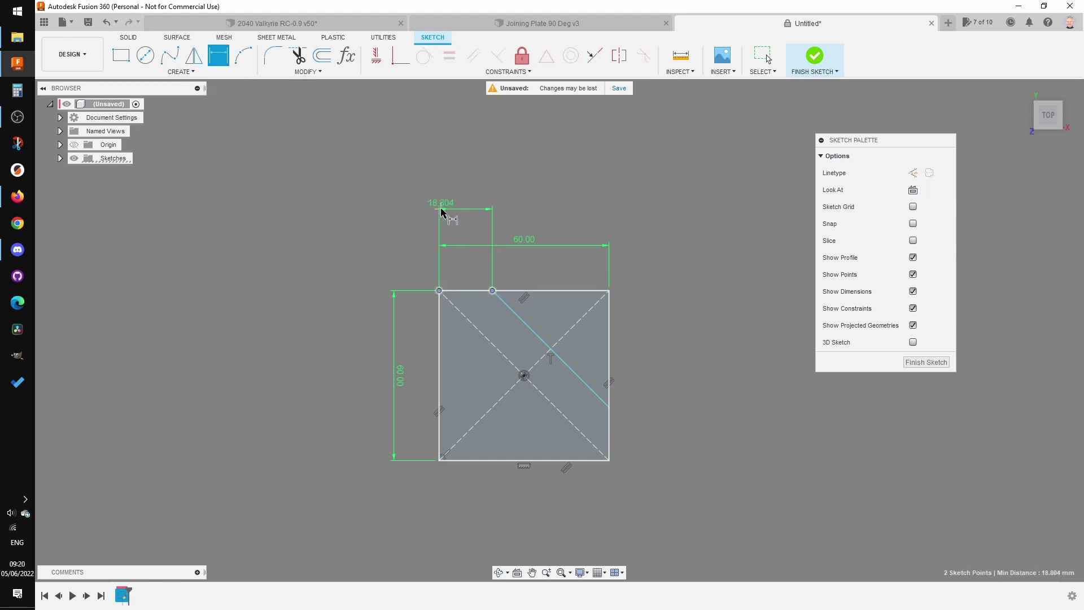
click(449, 210)
text(20)
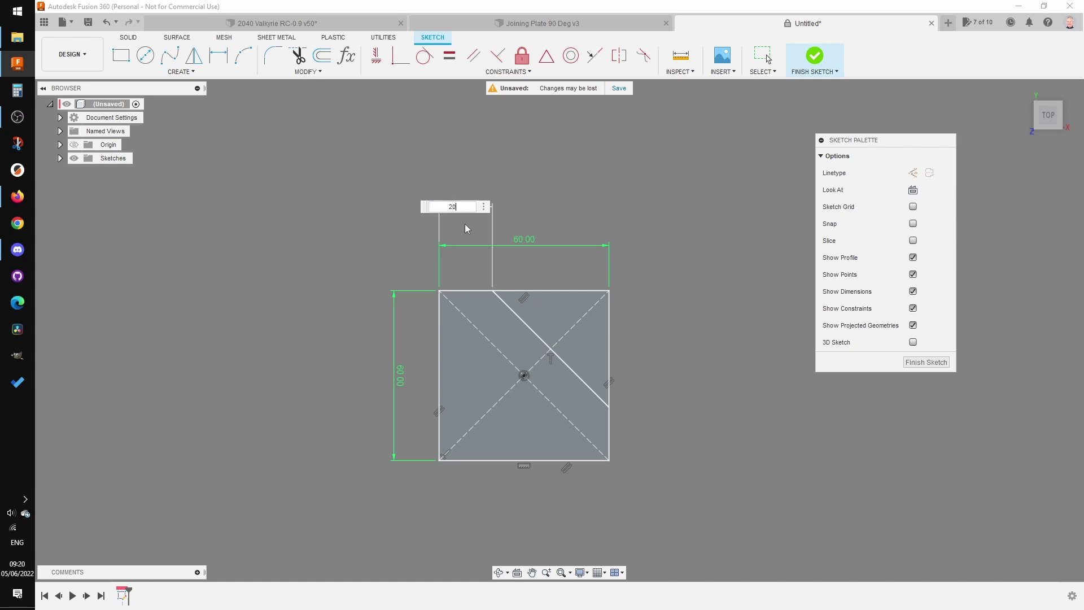
key(Return)
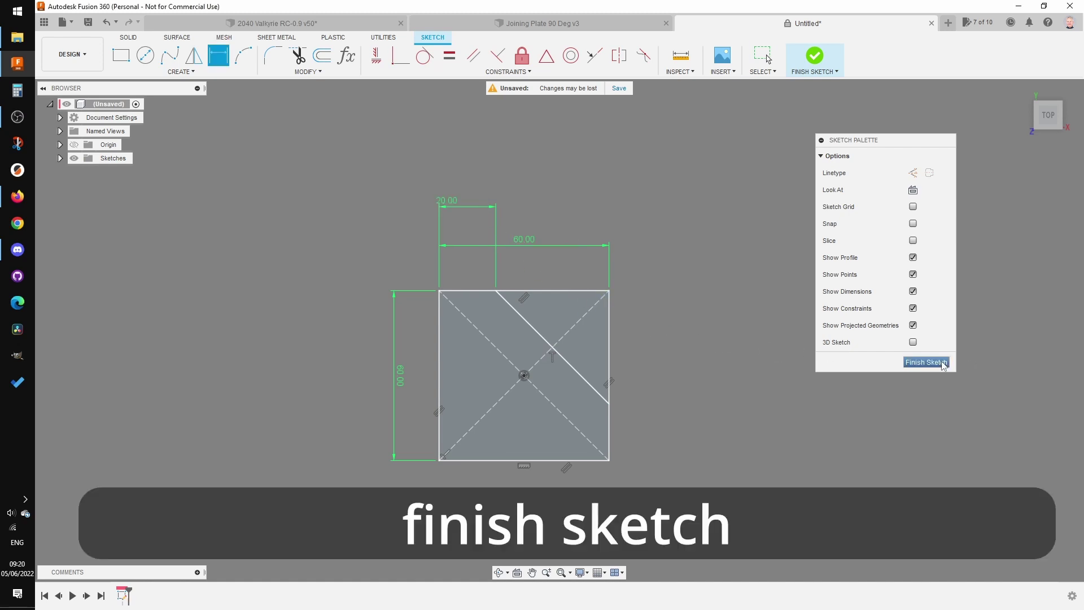
click(942, 363)
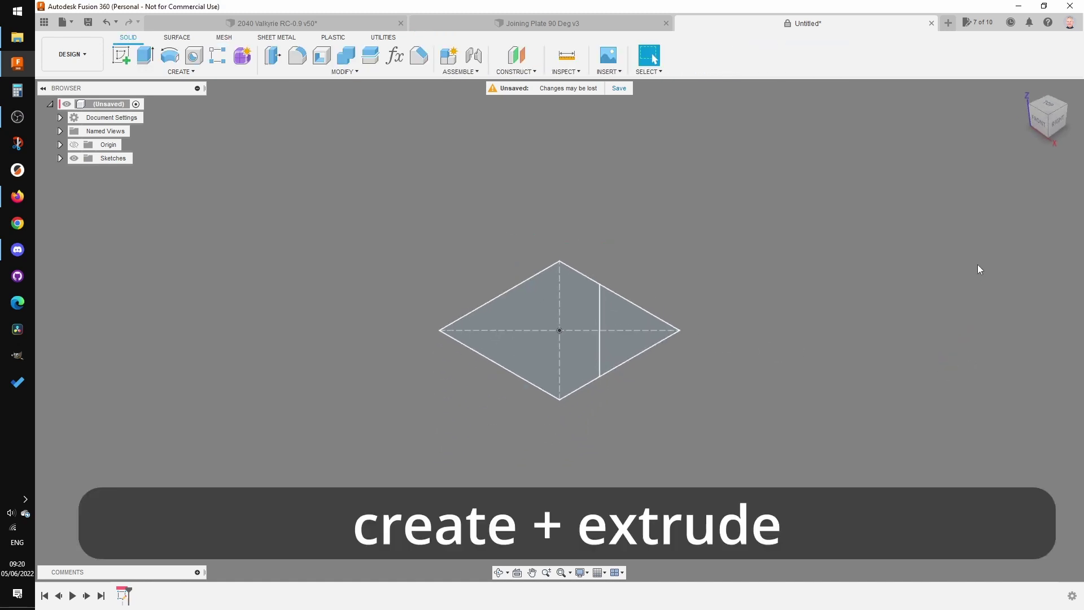
Extrude the larger sketch profile into a thin solid plate.
click(145, 54)
click(579, 320)
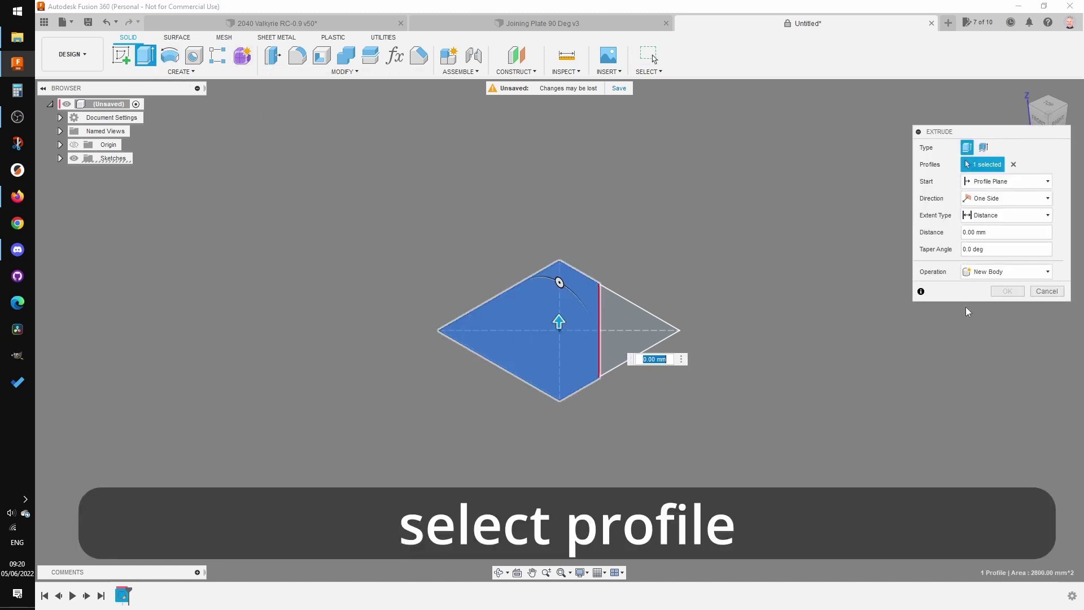
key(Return)
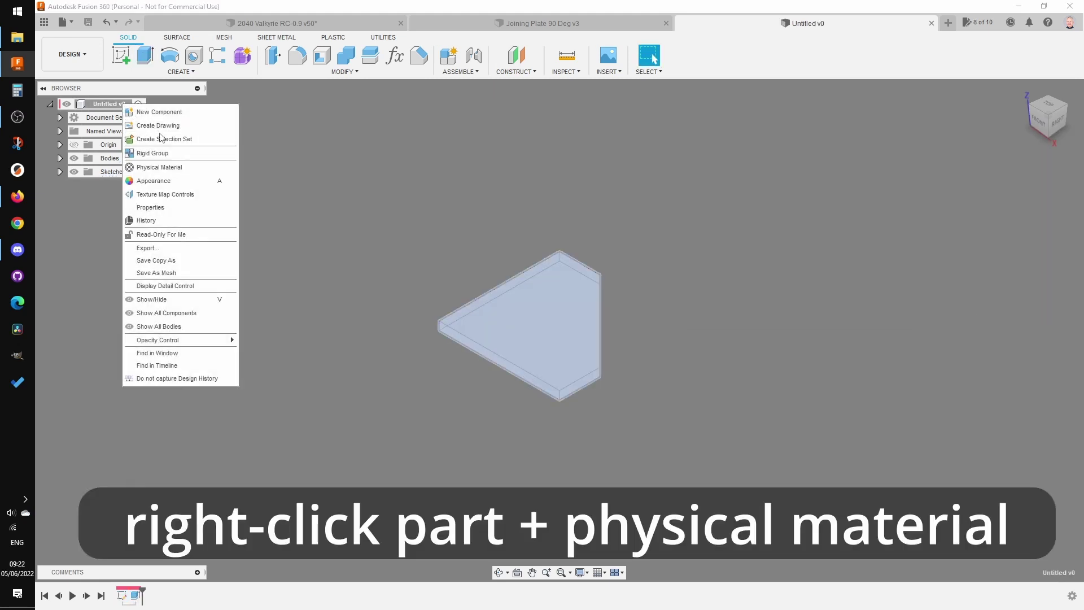
Assign Aluminum from the material library to the plate body.
click(168, 168)
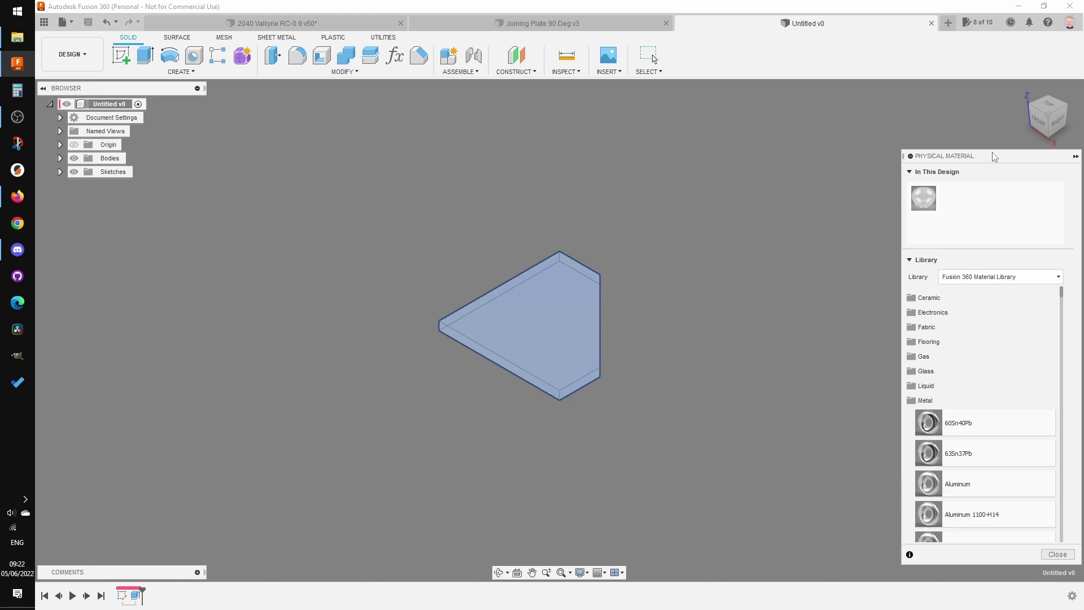
drag(1000, 156, 897, 129)
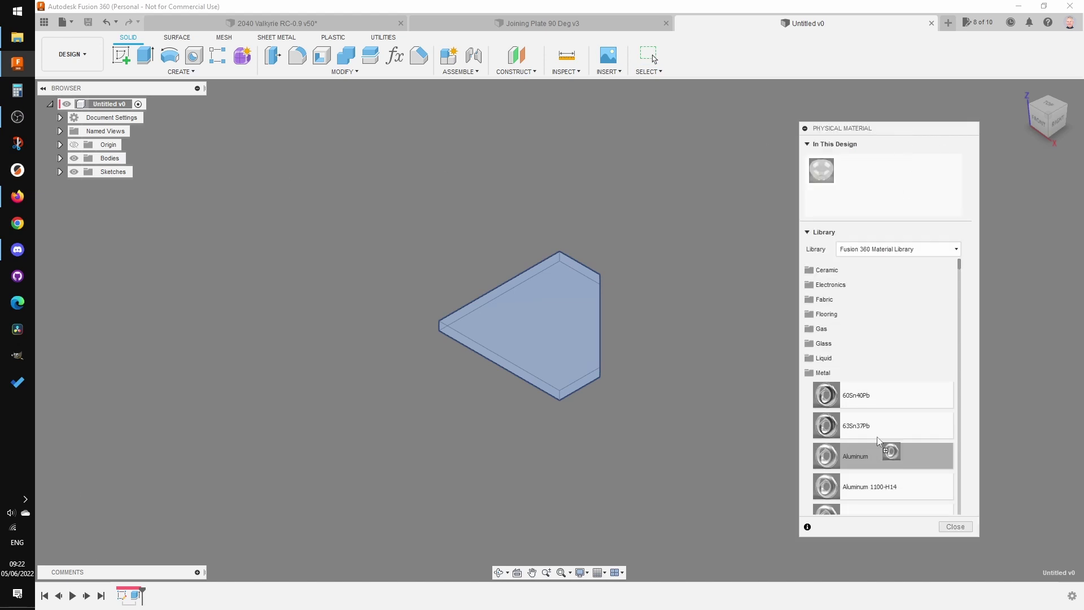
drag(878, 439, 830, 172)
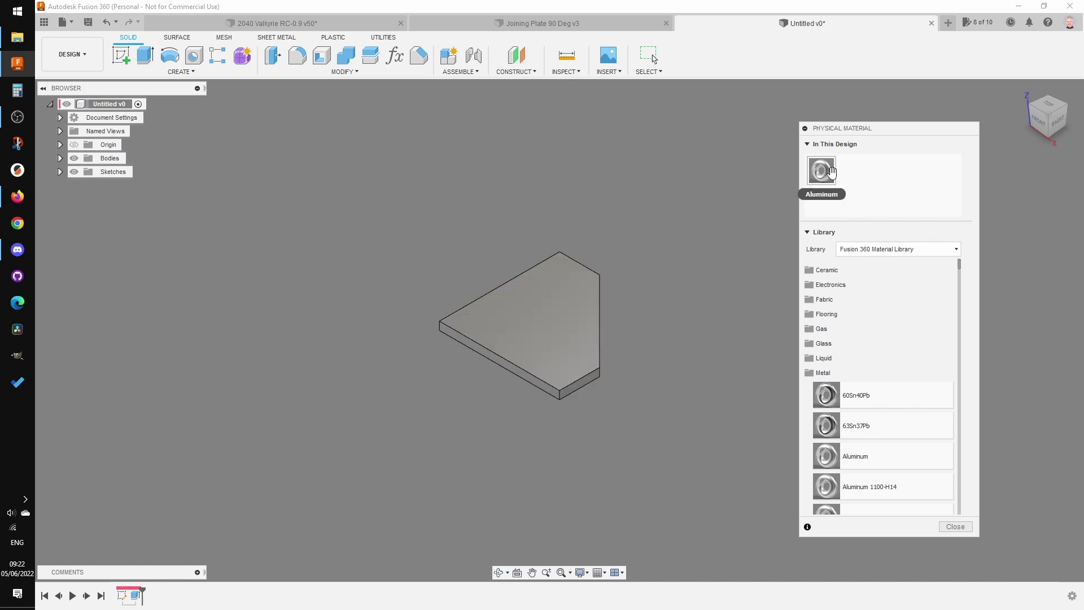
click(956, 527)
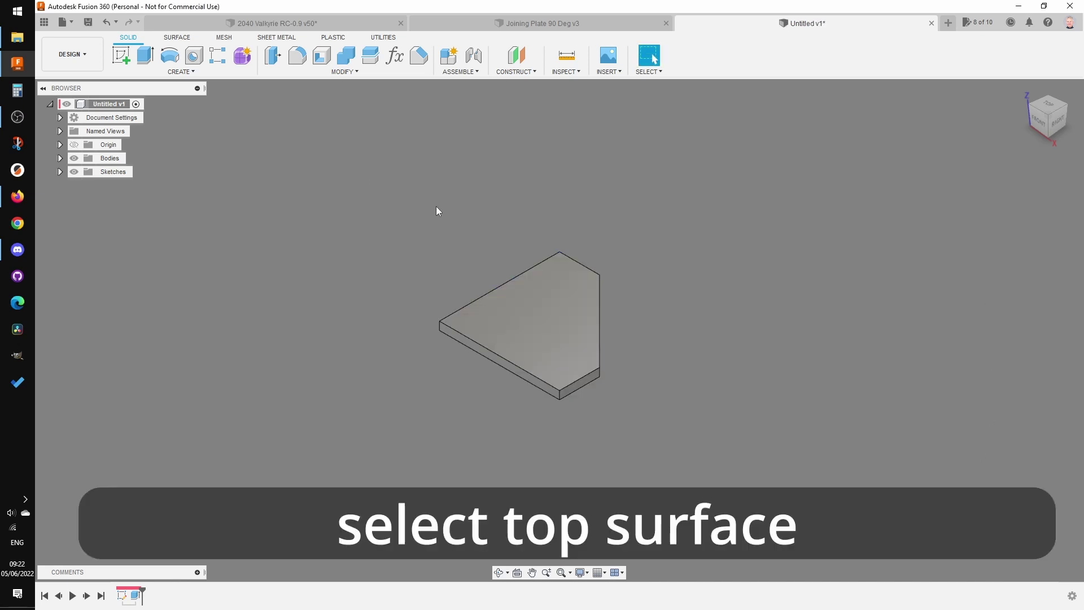
Start a new sketch on the plate's top face.
click(559, 318)
right_click(558, 319)
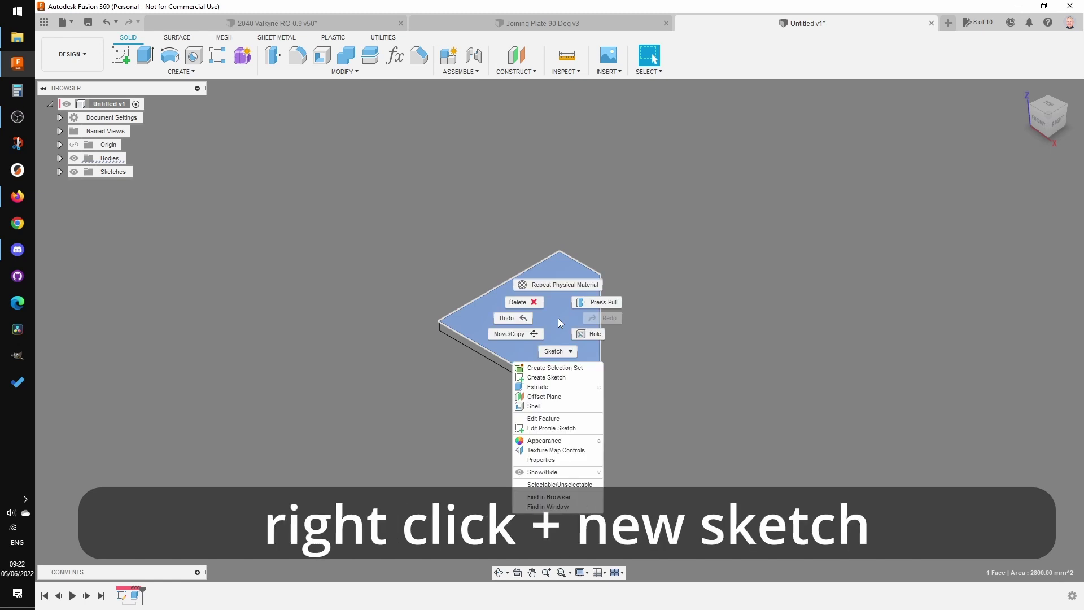
click(563, 377)
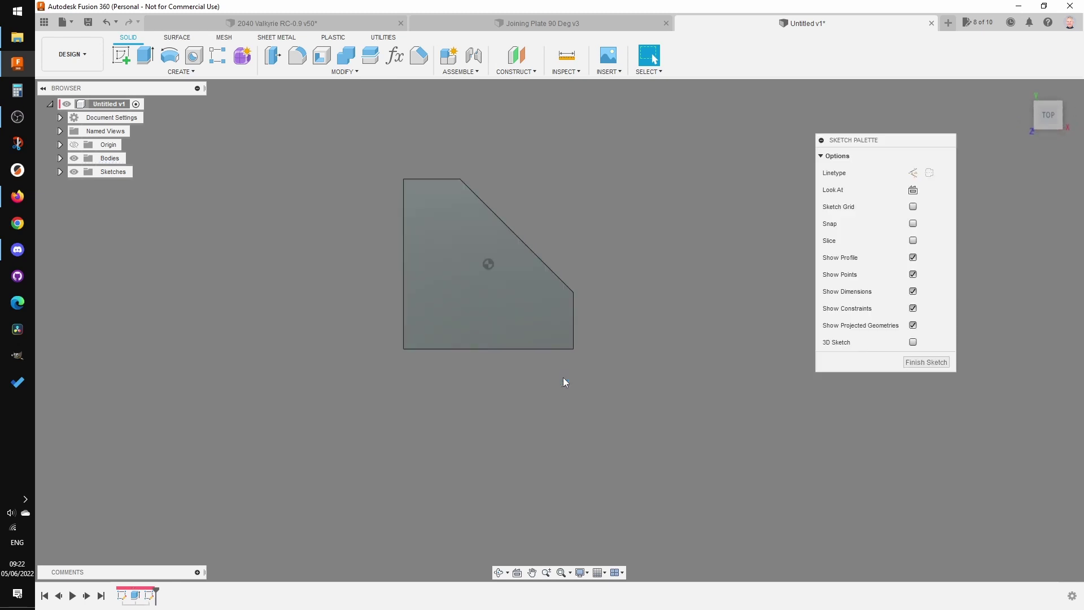
Project the top face's outline into the sketch.
click(181, 72)
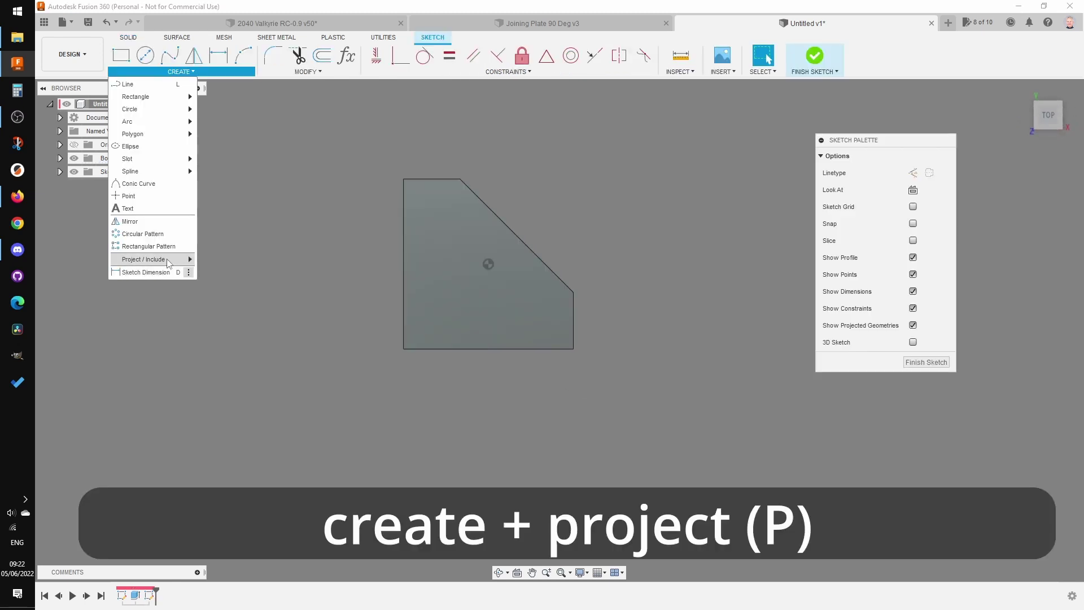
mouse_move(144, 259)
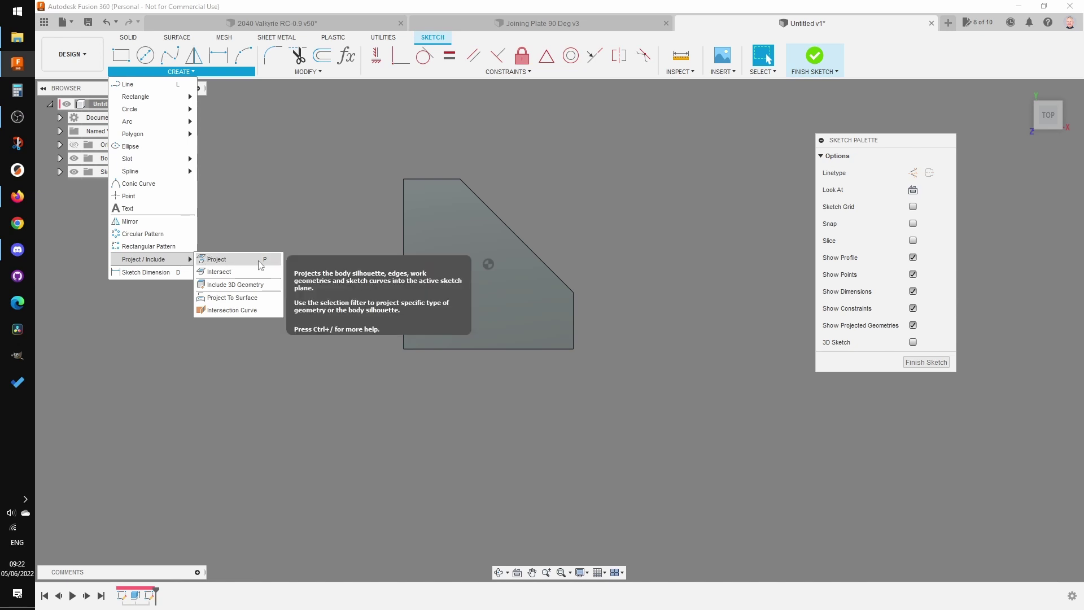
click(261, 264)
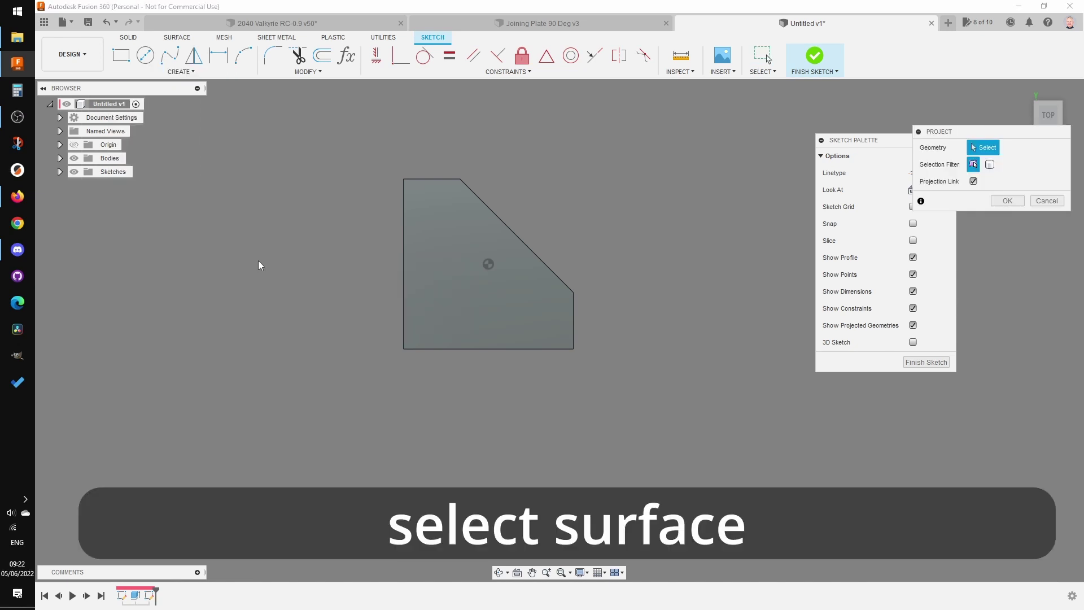
click(484, 290)
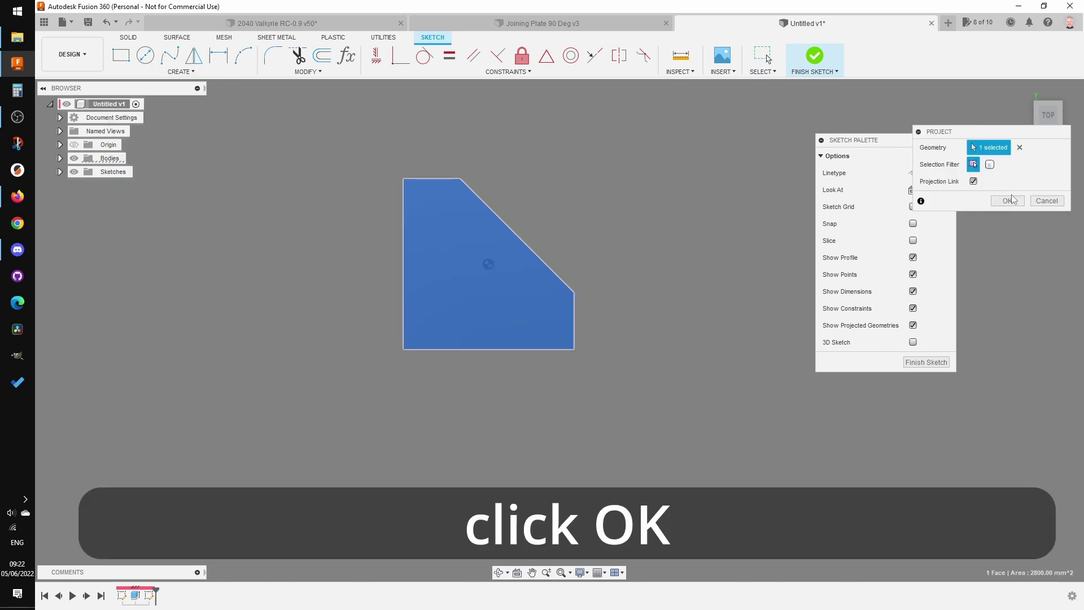
click(1008, 201)
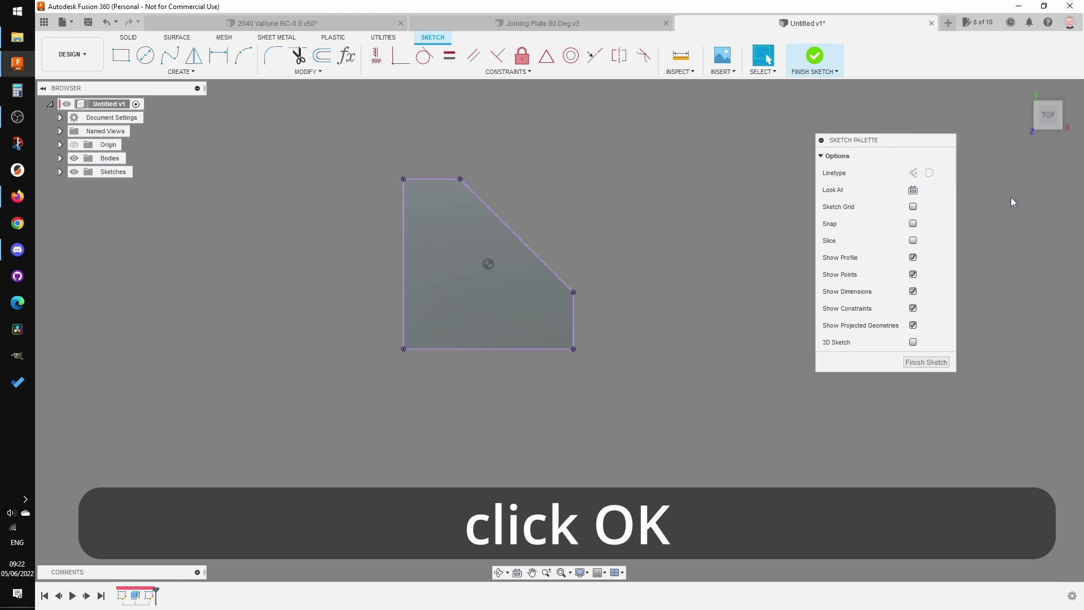
Draw a vertical line and a perpendicular line ending at the right edge's midpoint.
click(435, 179)
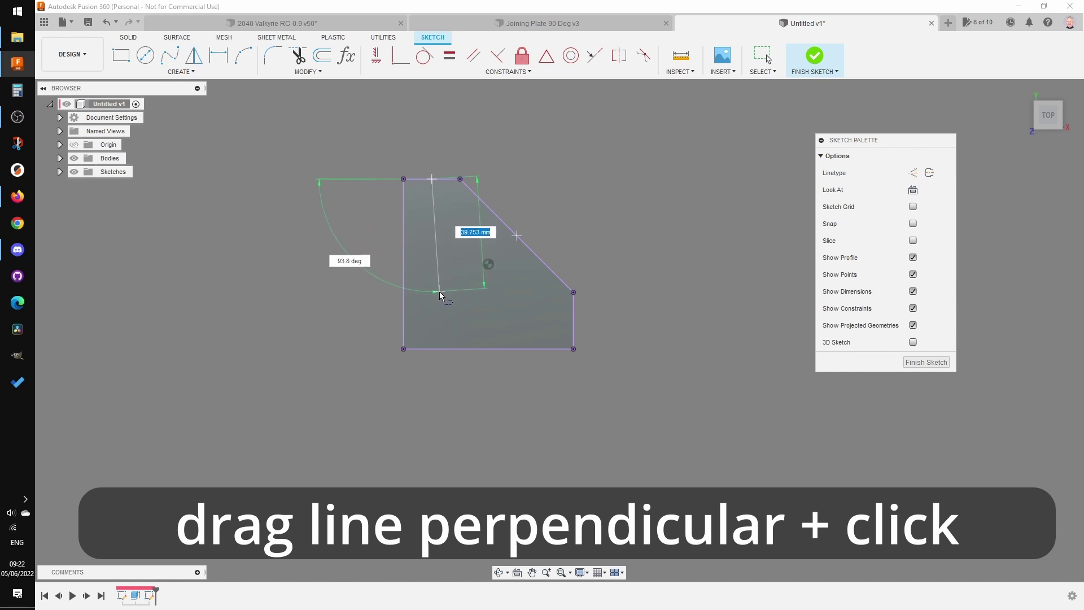
click(431, 301)
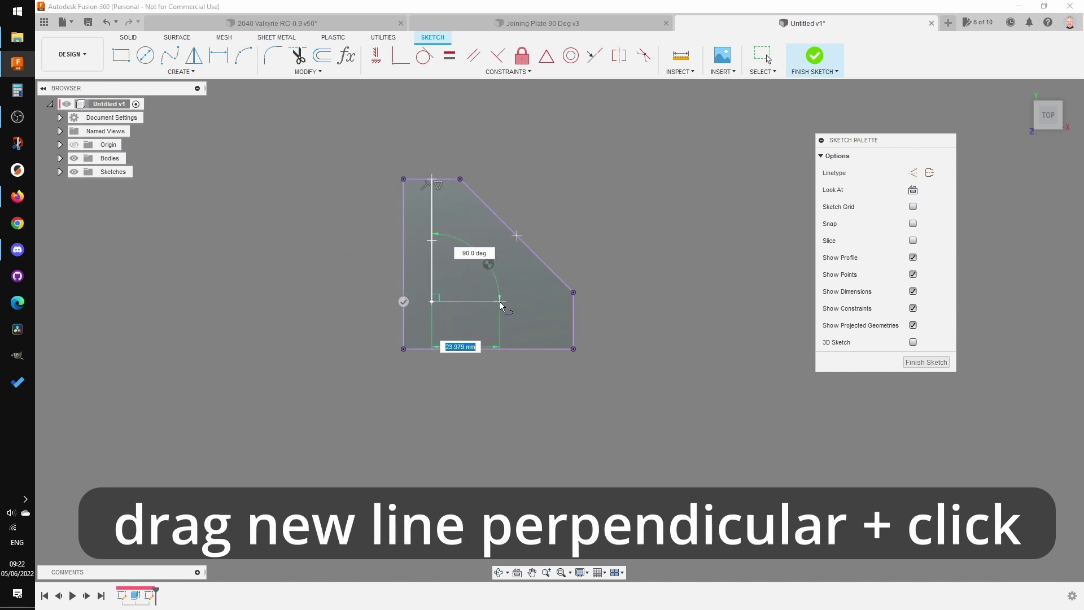
click(500, 302)
key(Escape)
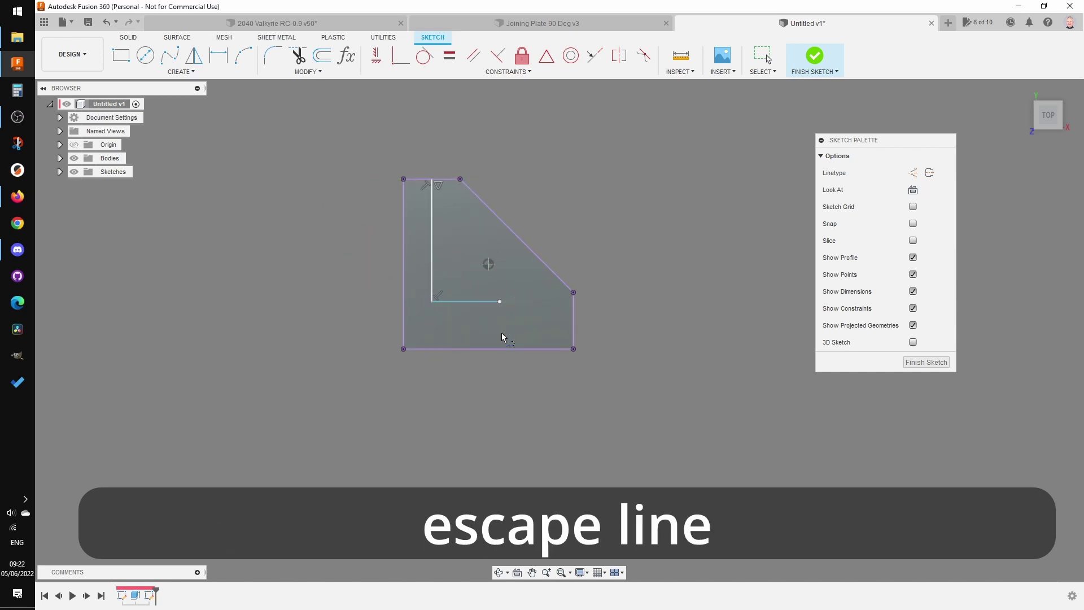
click(547, 58)
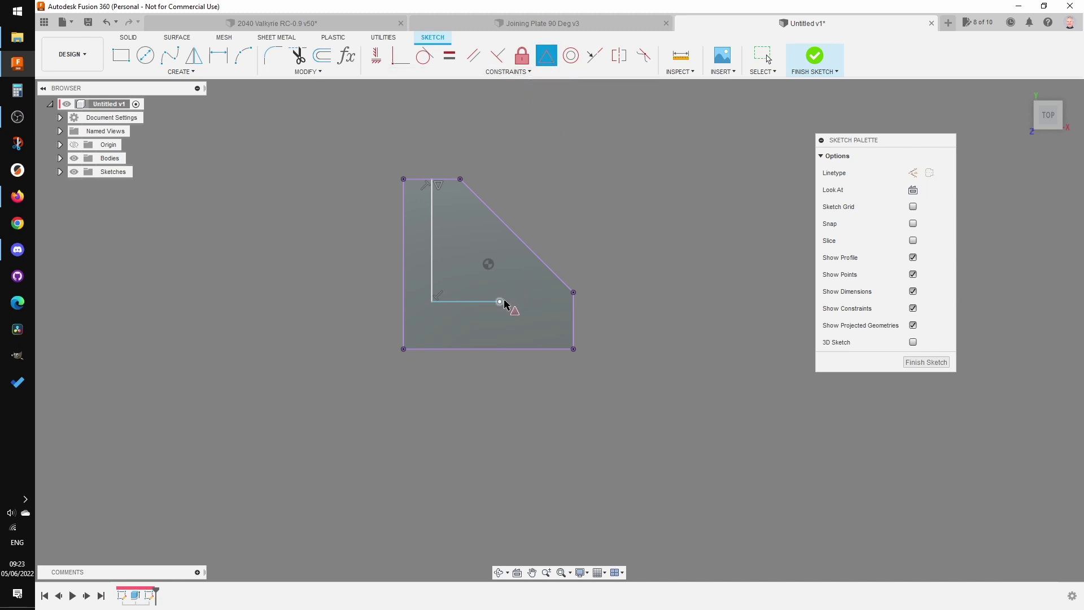
click(502, 301)
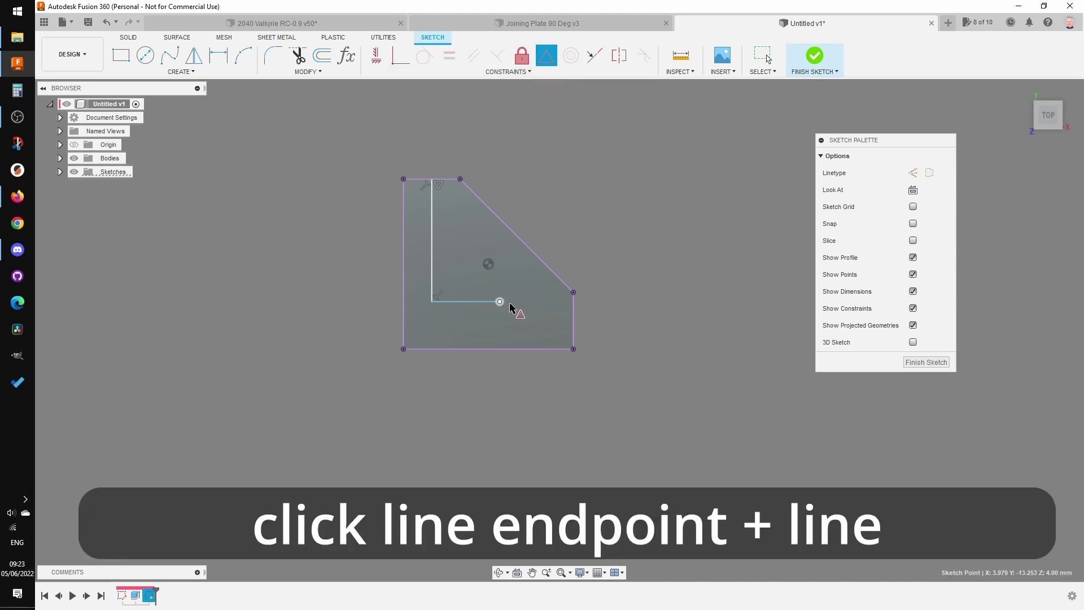
click(573, 329)
key(Escape)
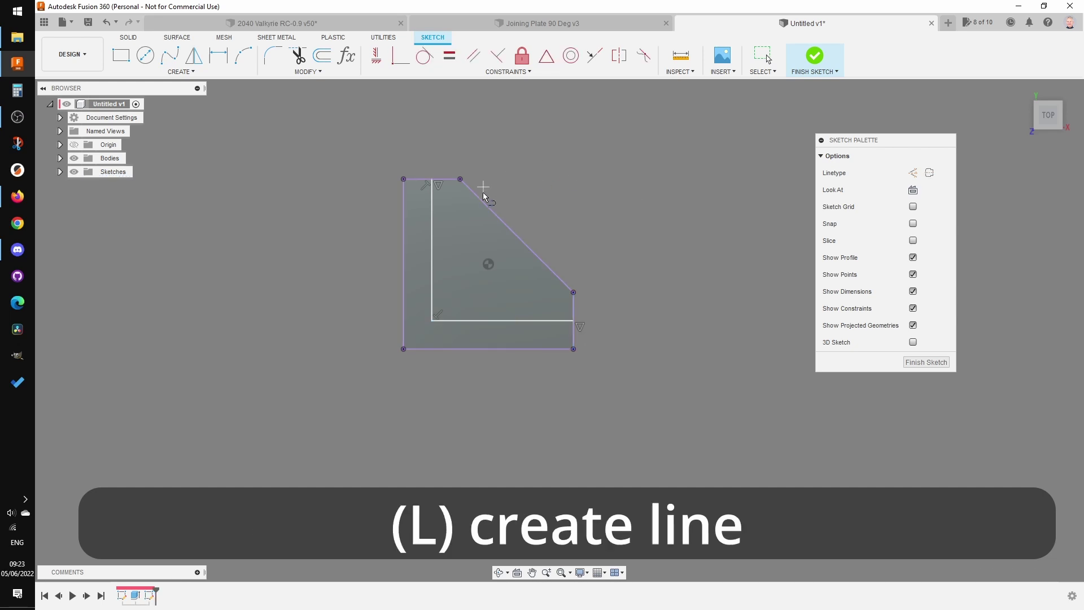
Draw two diagonal lines parallel to the plate's slanted edge.
click(433, 216)
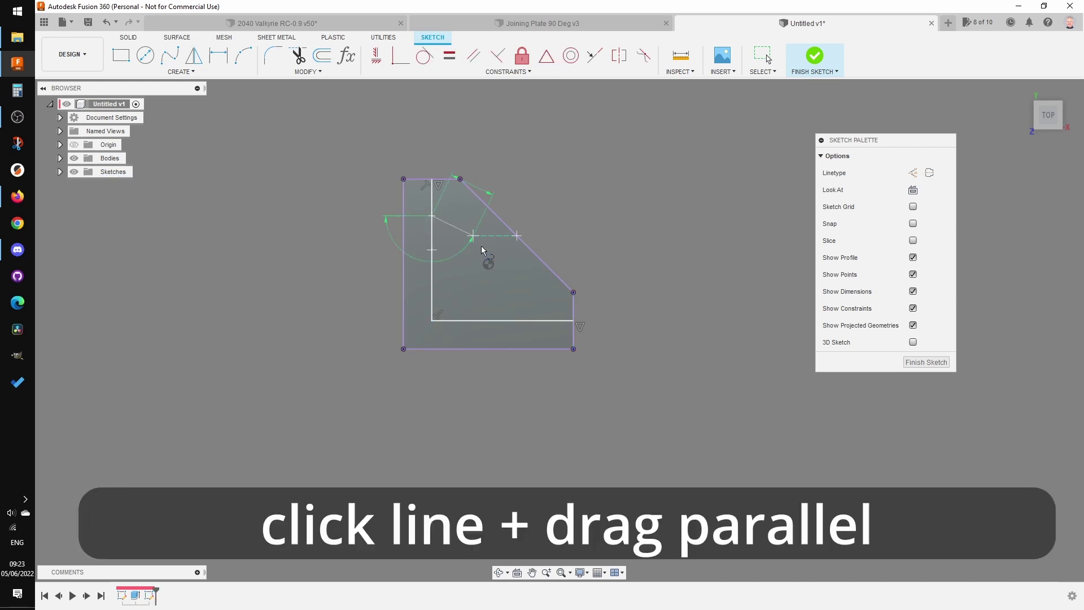
click(538, 321)
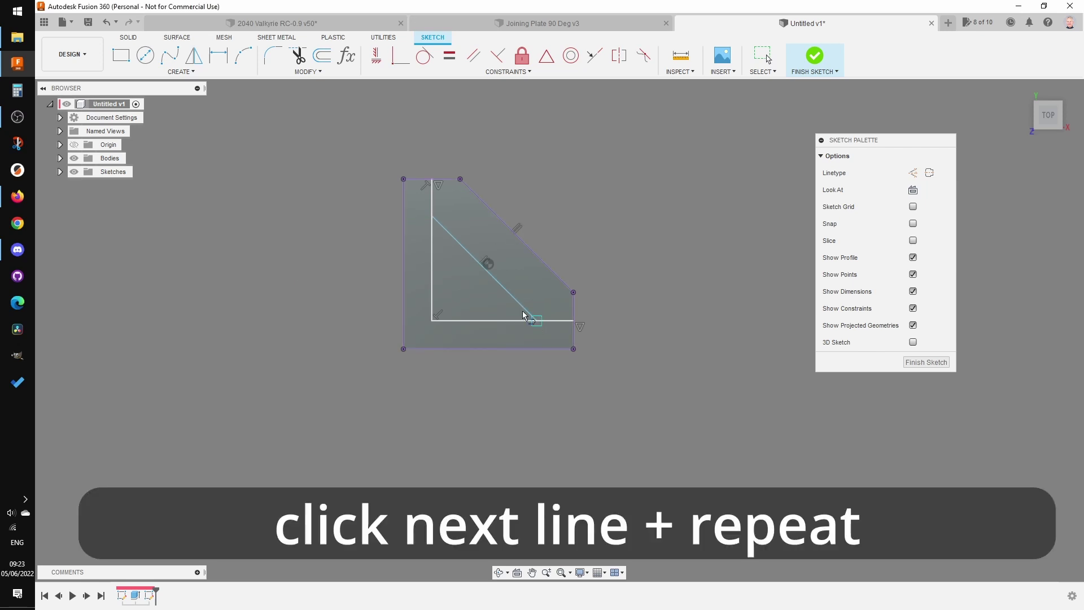
click(431, 266)
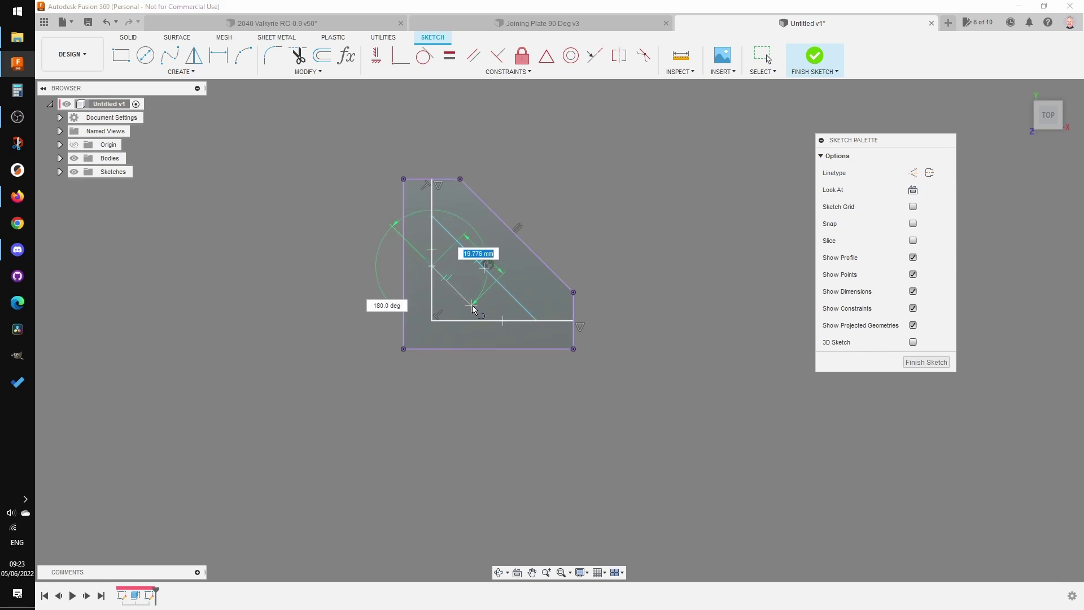
click(487, 321)
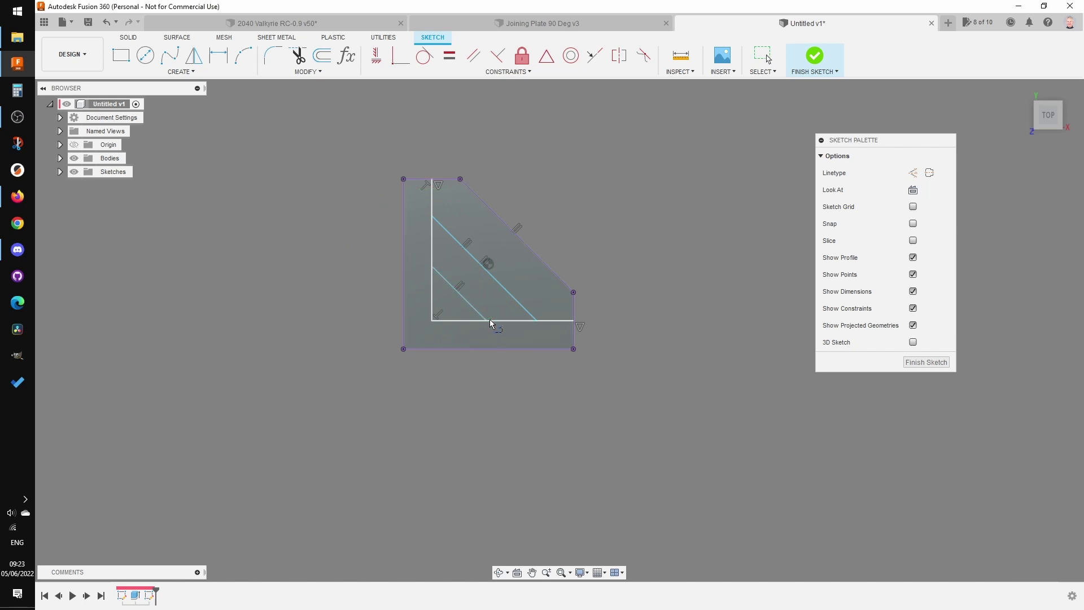
Dimension both diagonal spacings to 20 mm and finish the sketch.
key(d)
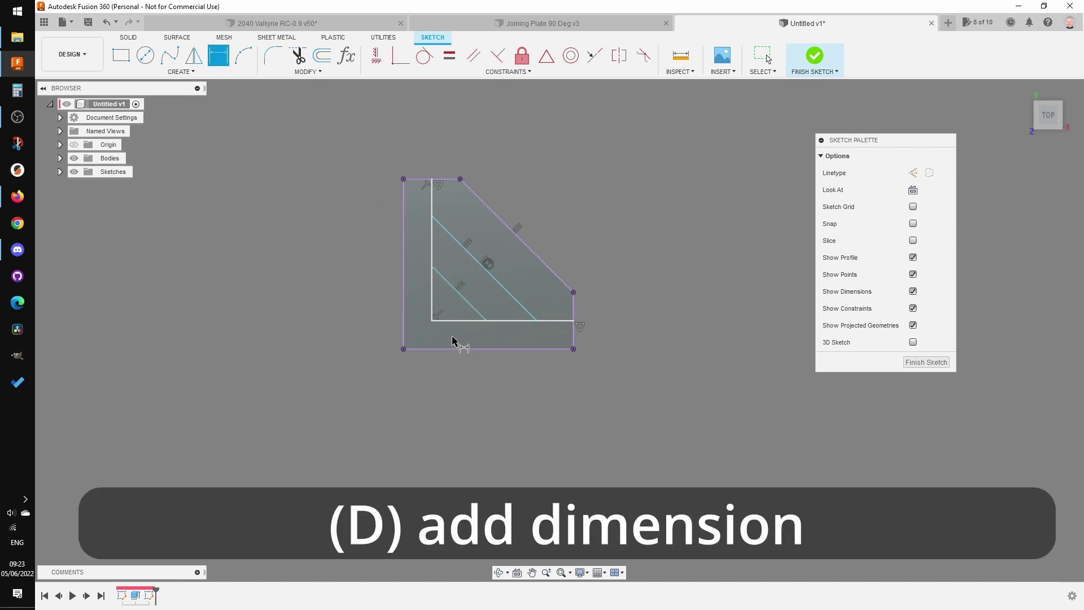
click(432, 321)
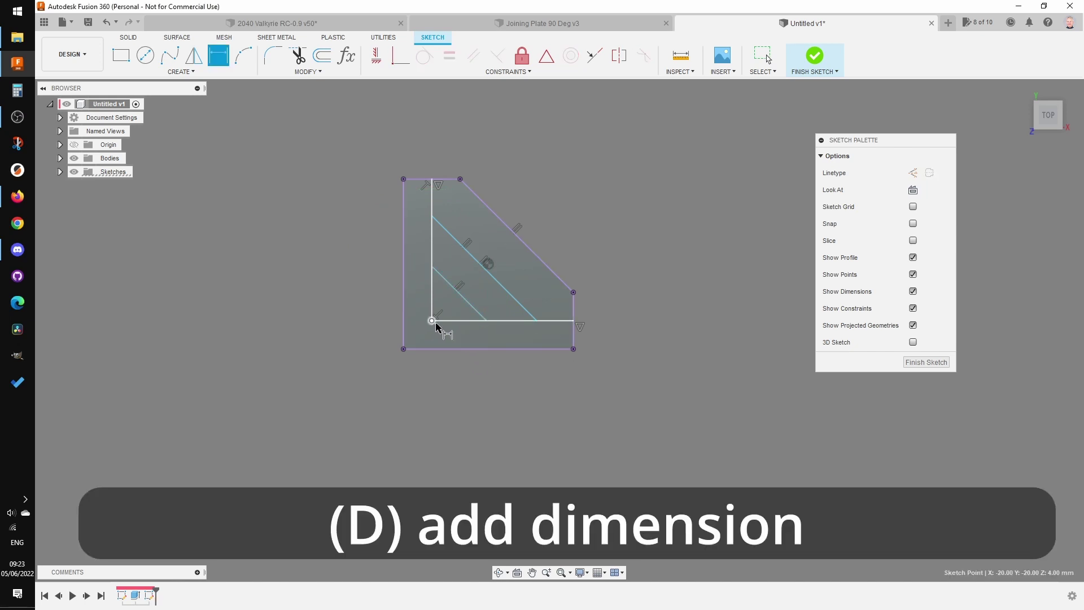
click(486, 323)
click(469, 394)
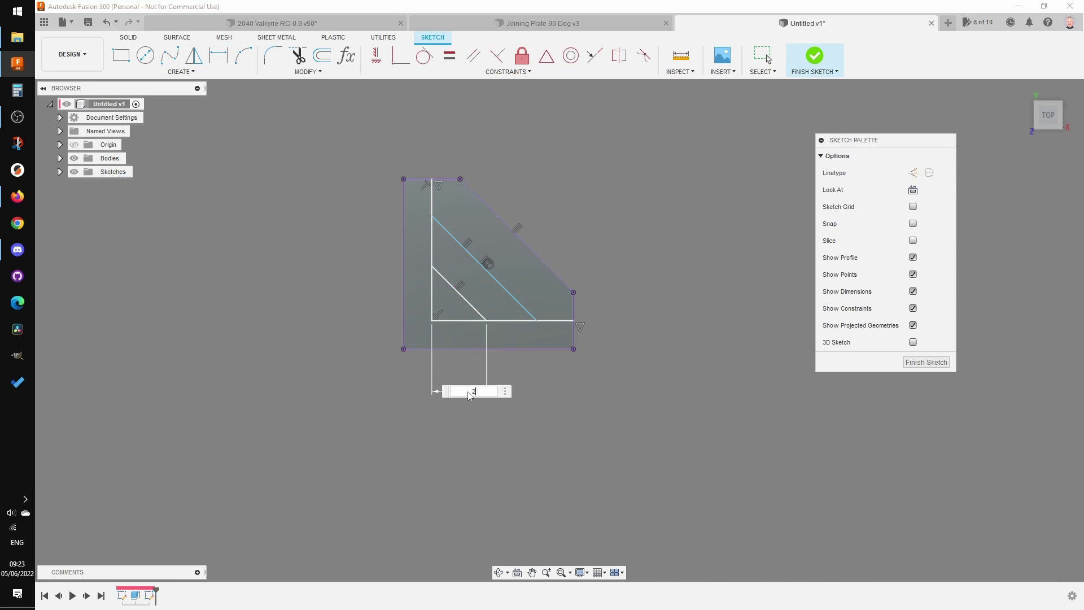
text(0)
key(Return)
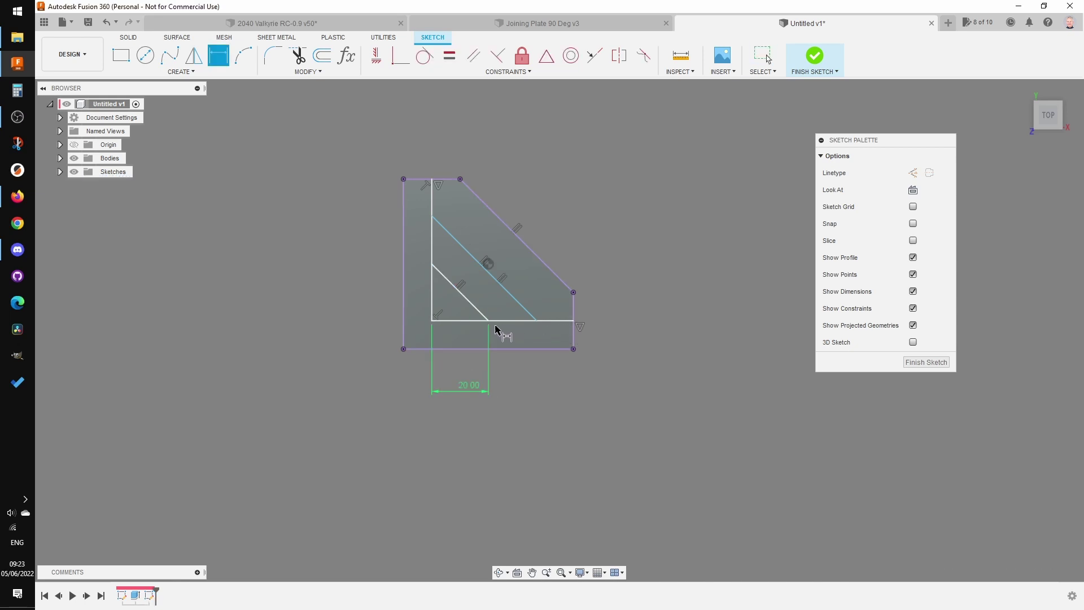
click(488, 321)
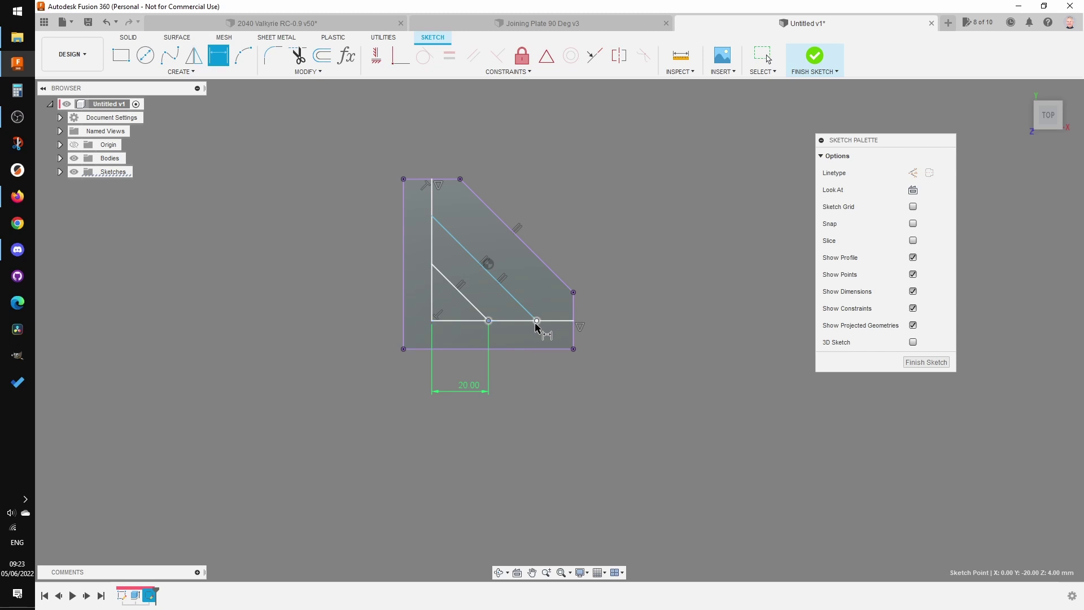
click(536, 321)
click(528, 399)
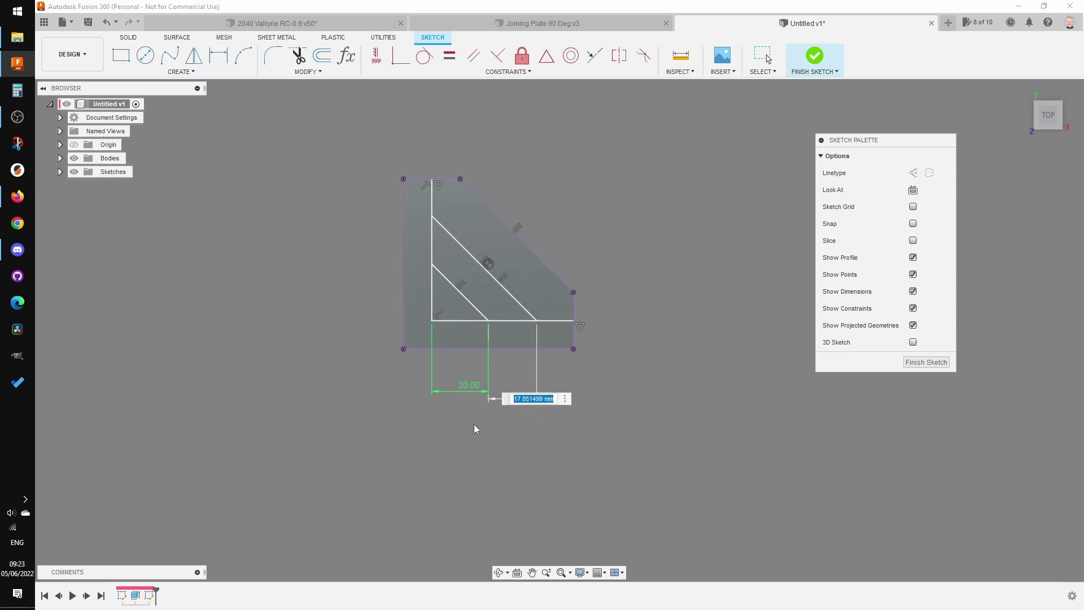
click(466, 390)
key(Return)
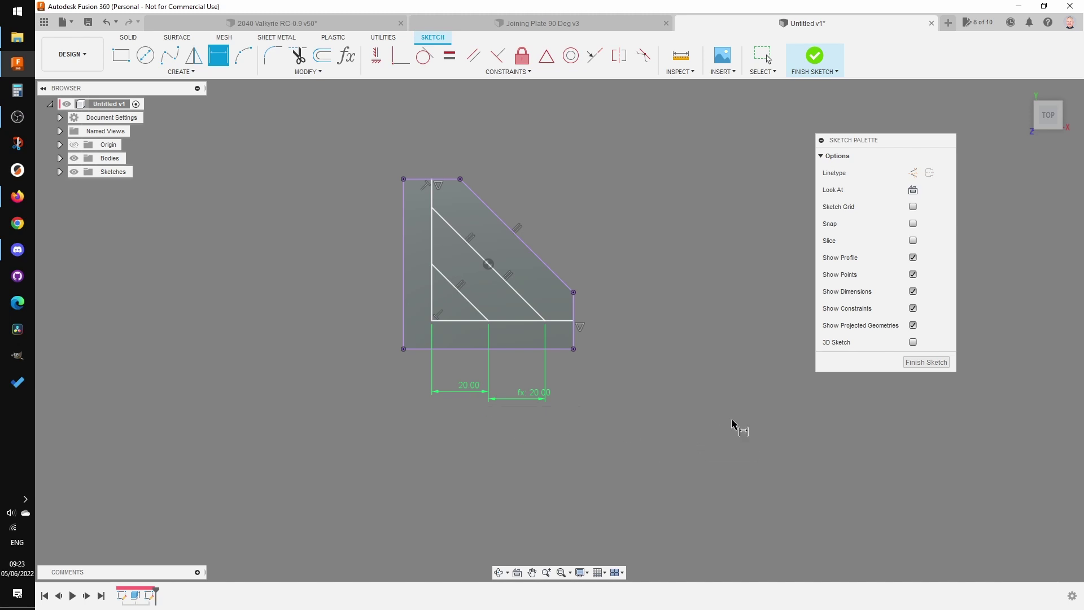
click(913, 363)
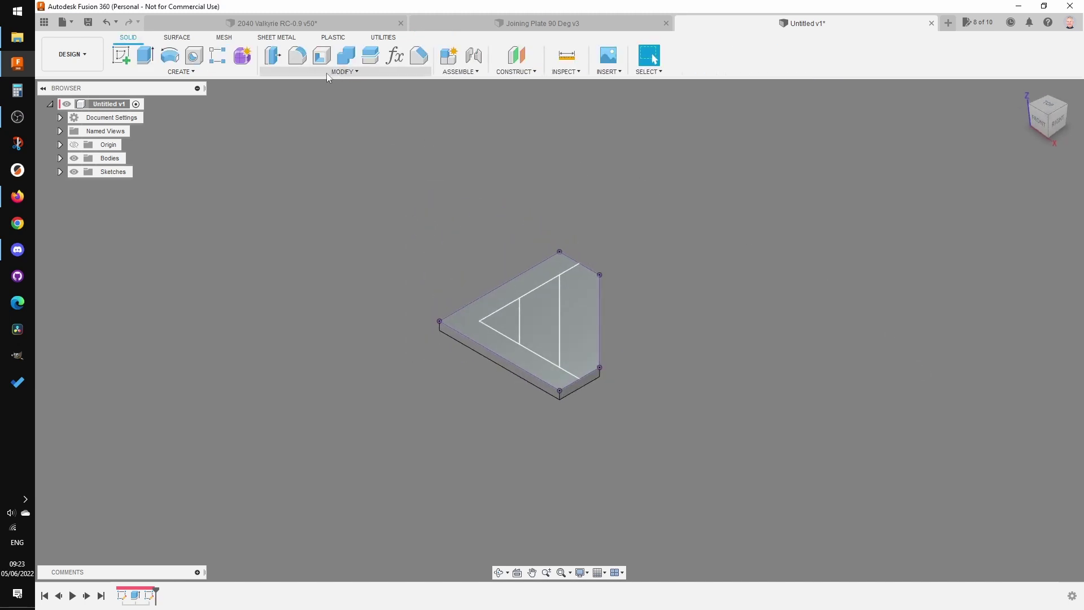
Place holes from sketch at the five line endpoints.
key(h)
click(964, 172)
scroll(598, 257, up, 3)
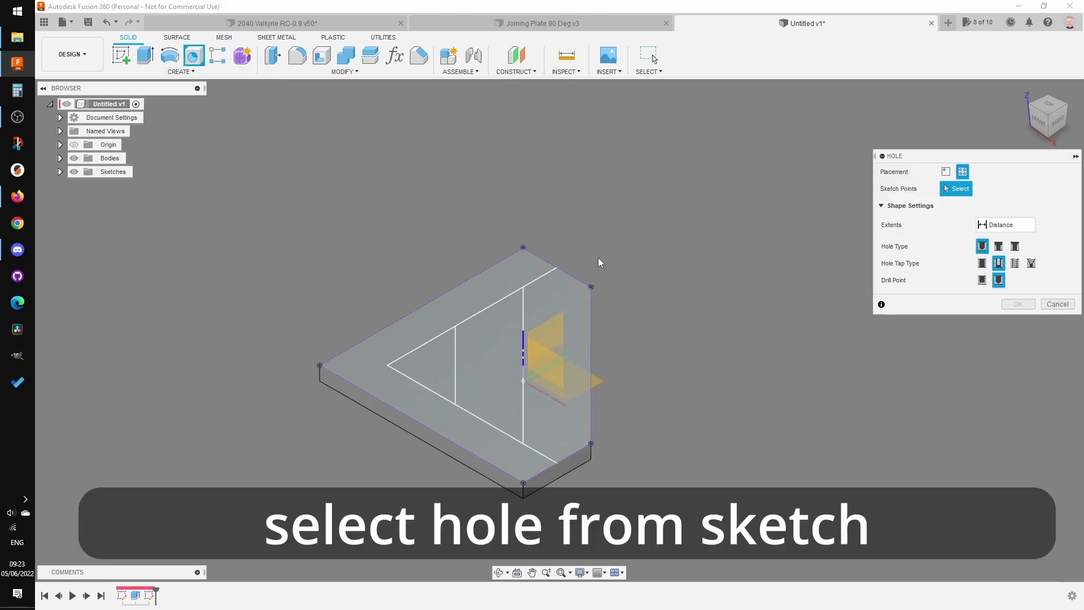
click(523, 286)
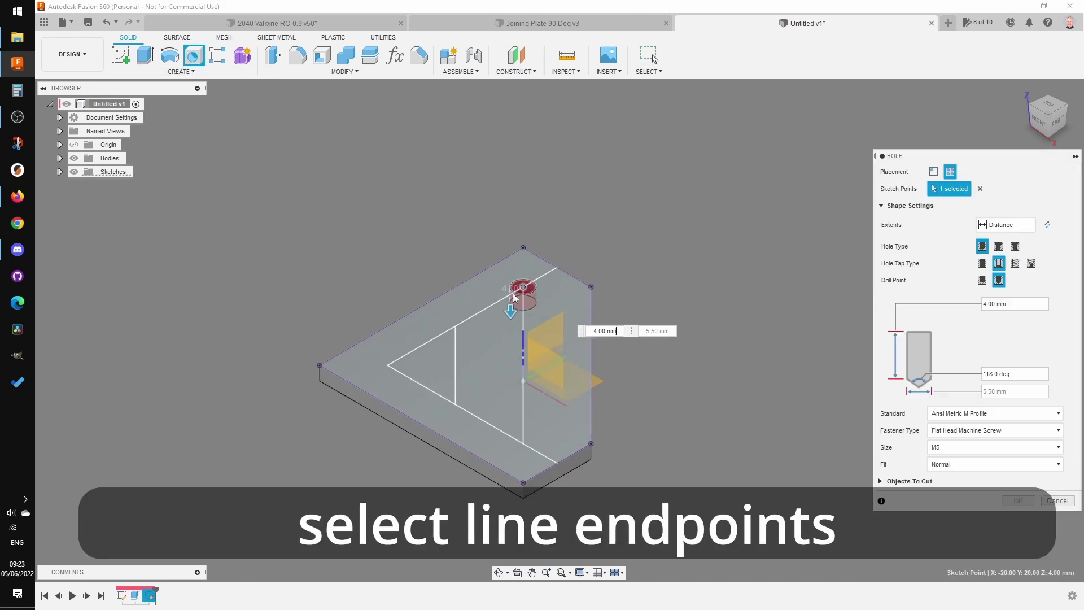
click(456, 327)
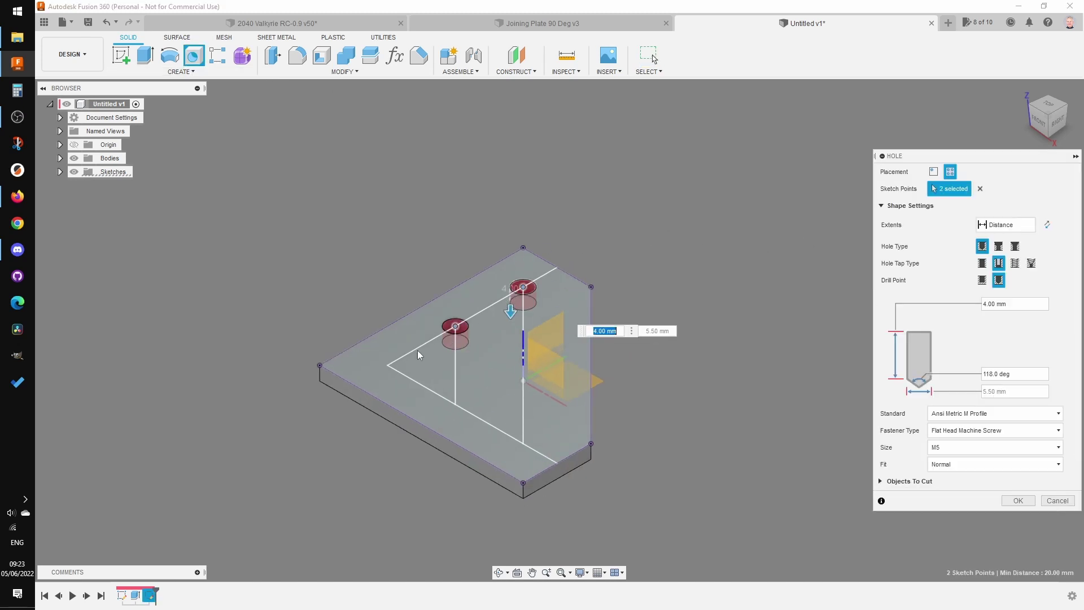
click(388, 366)
click(455, 405)
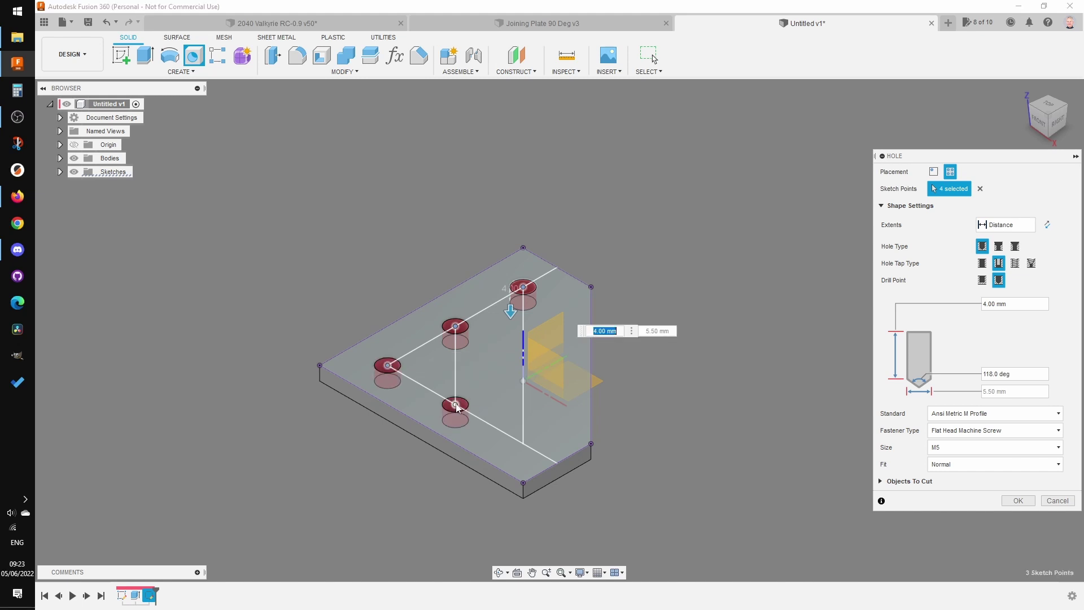
click(527, 444)
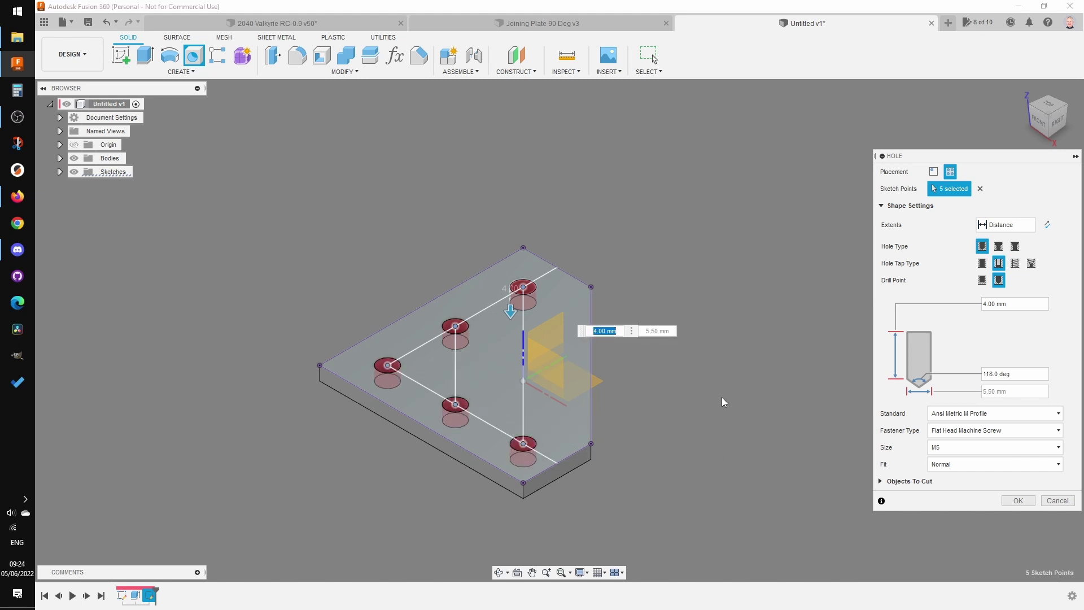
Keep the M5 flat-head machine screw size and cut the five holes.
drag(997, 161, 831, 136)
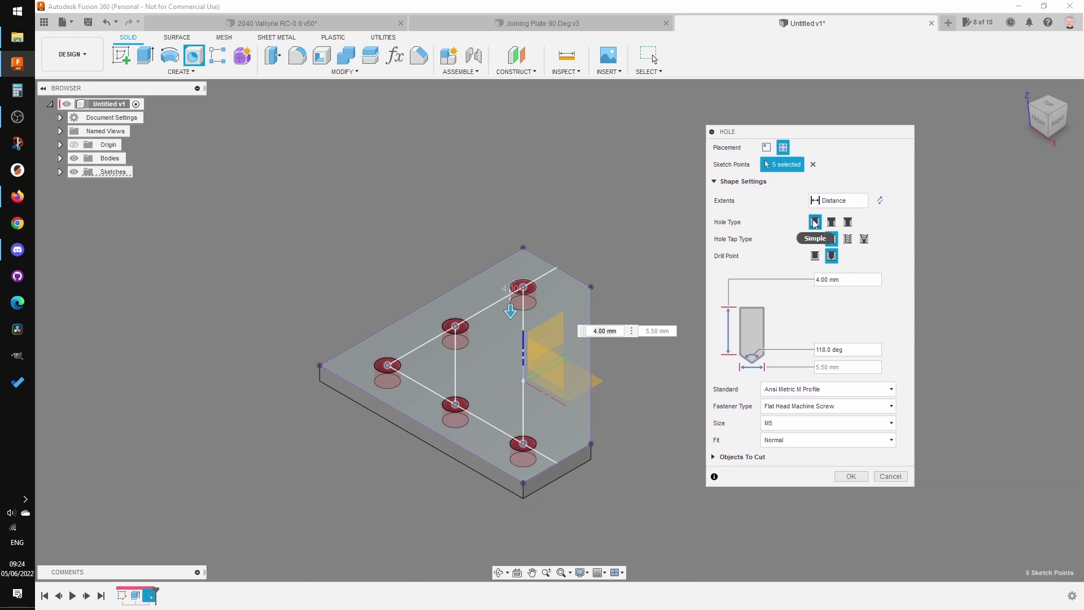
click(830, 423)
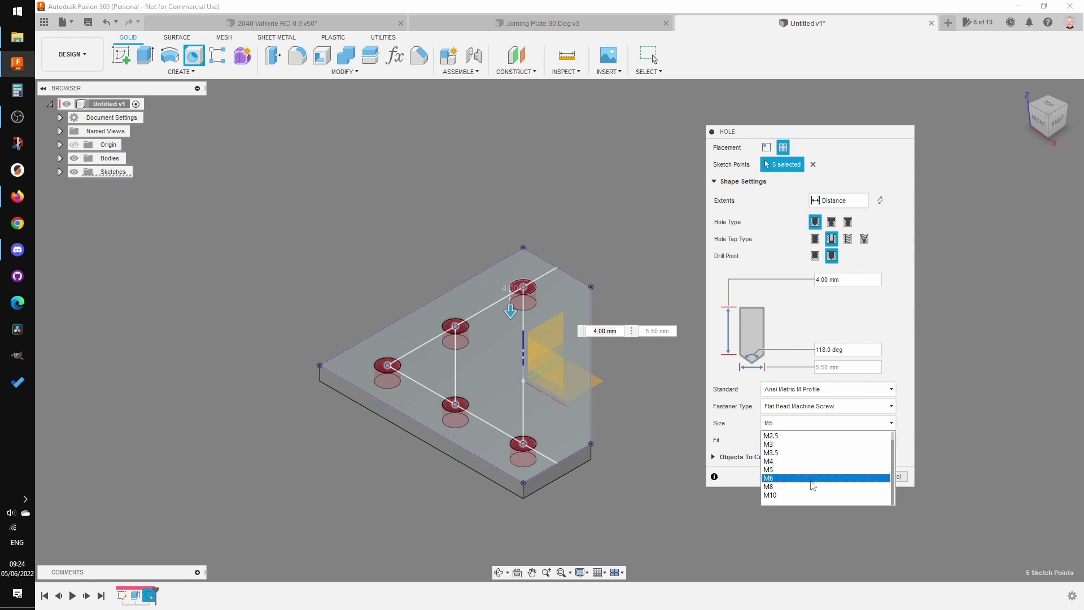
click(811, 470)
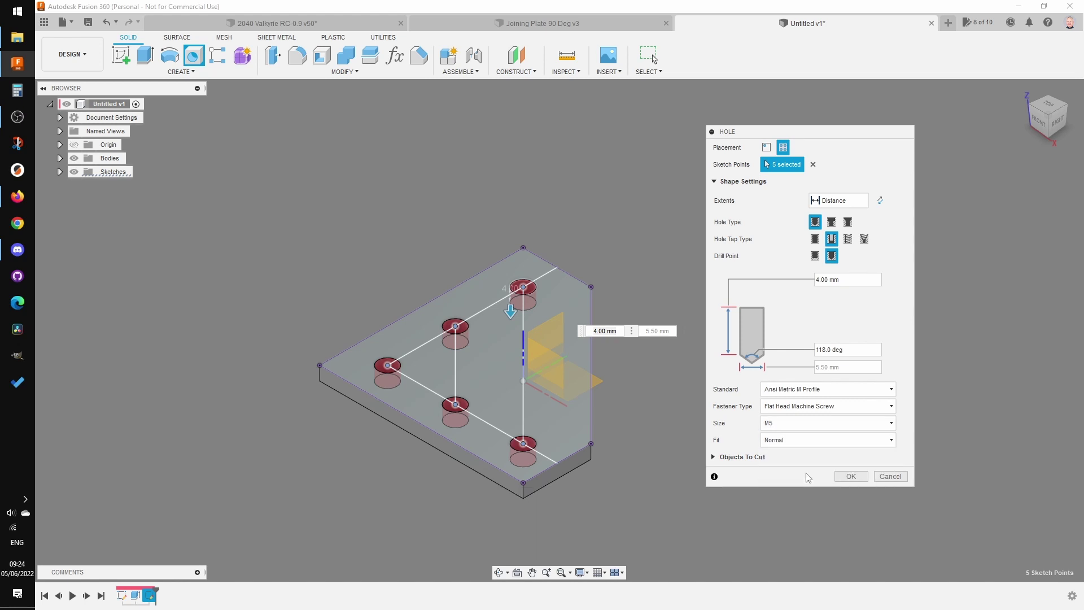
click(852, 477)
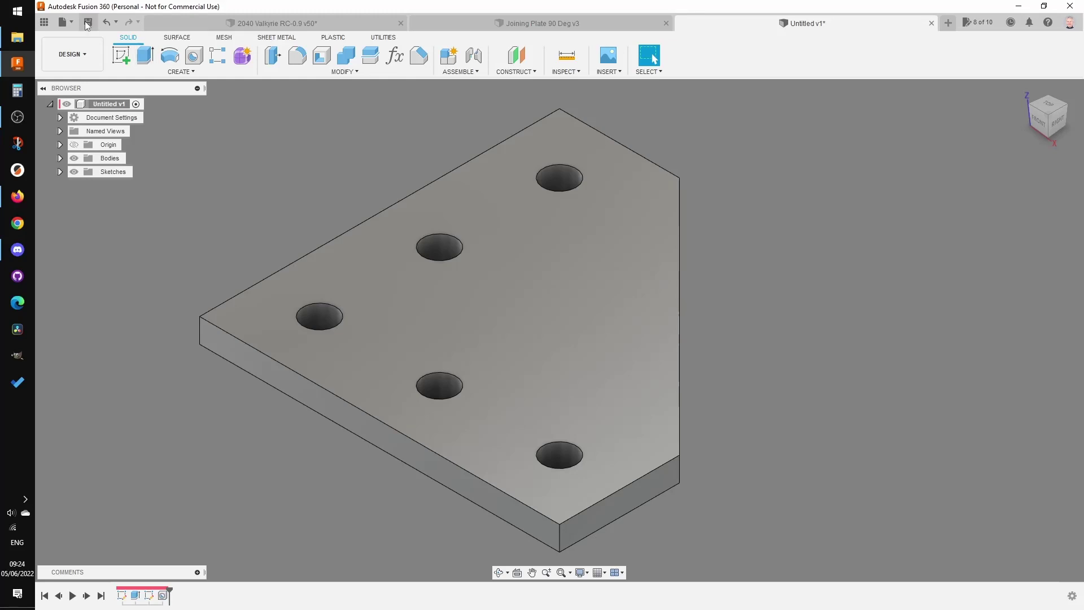
Insert the M5x10 +HN+W component and move it above the plate.
click(44, 22)
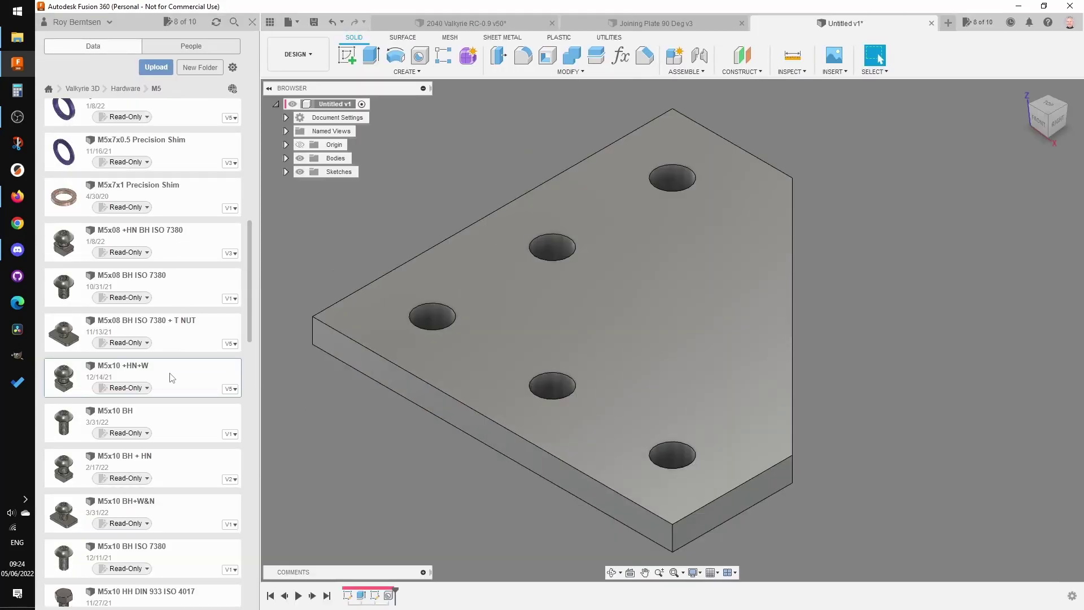
right_click(169, 375)
click(217, 392)
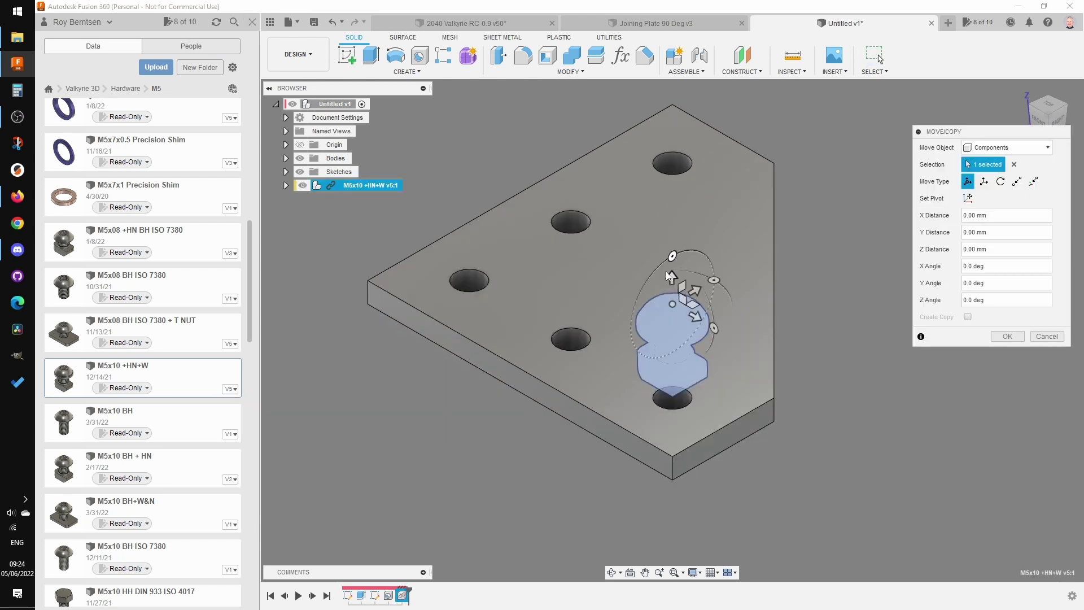
drag(672, 276, 672, 113)
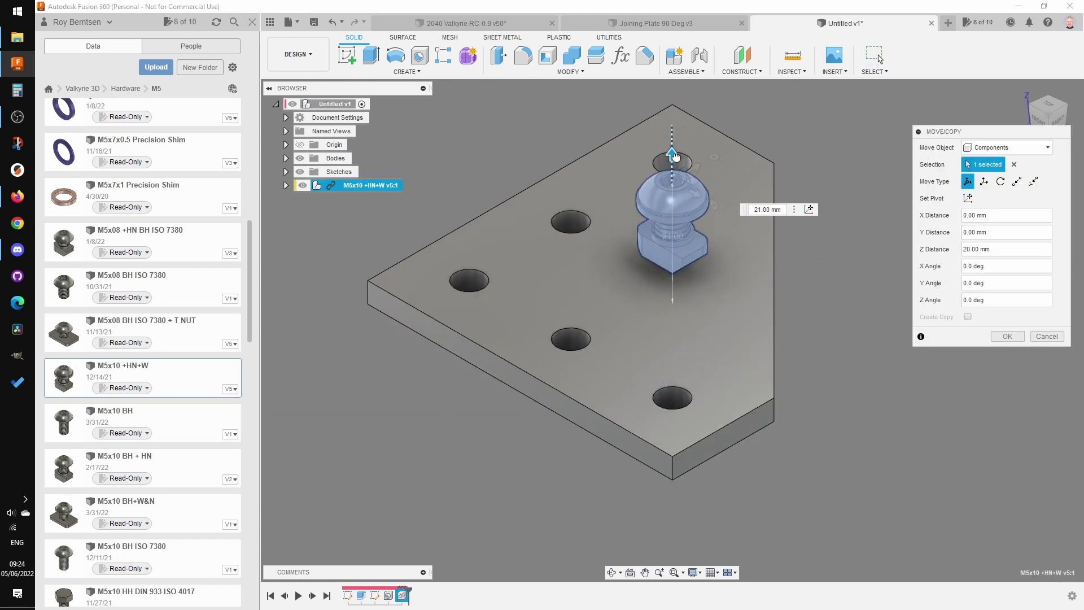
click(1007, 336)
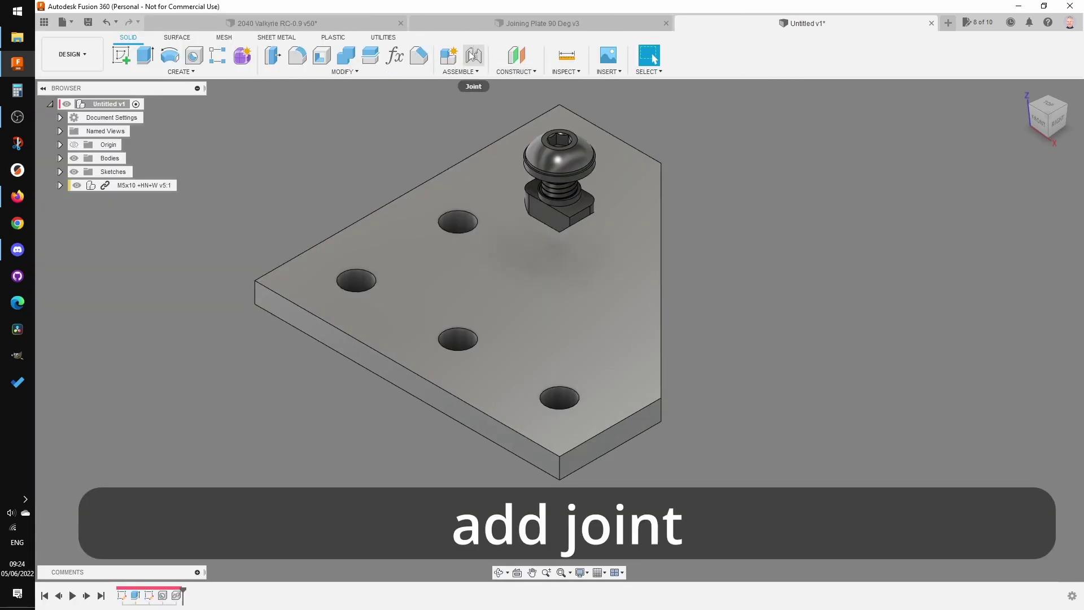
Joint the washer's centre to the plate's corner hole.
click(474, 53)
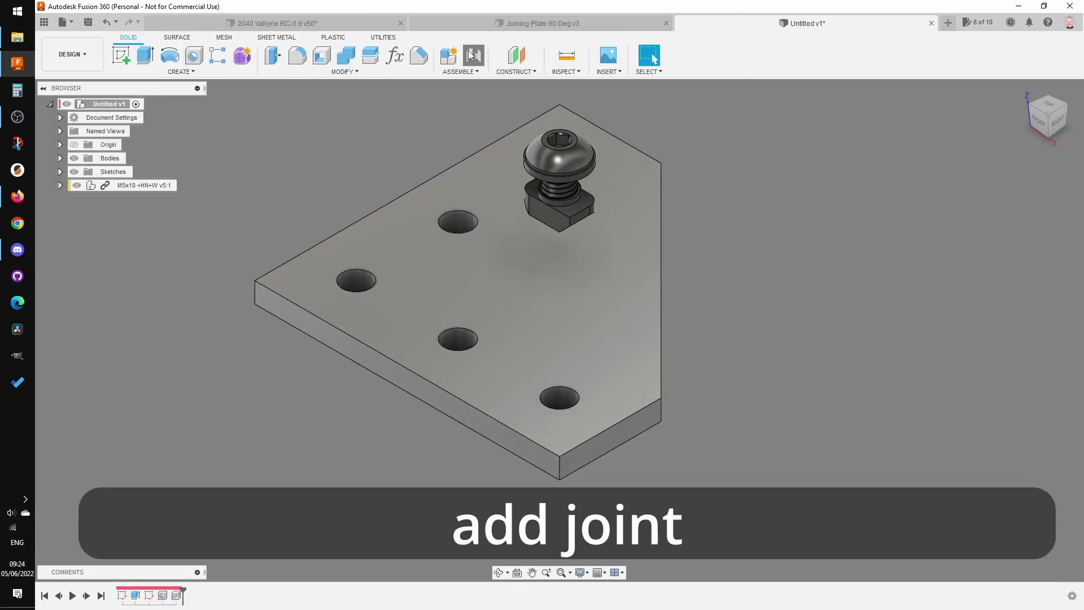
click(587, 179)
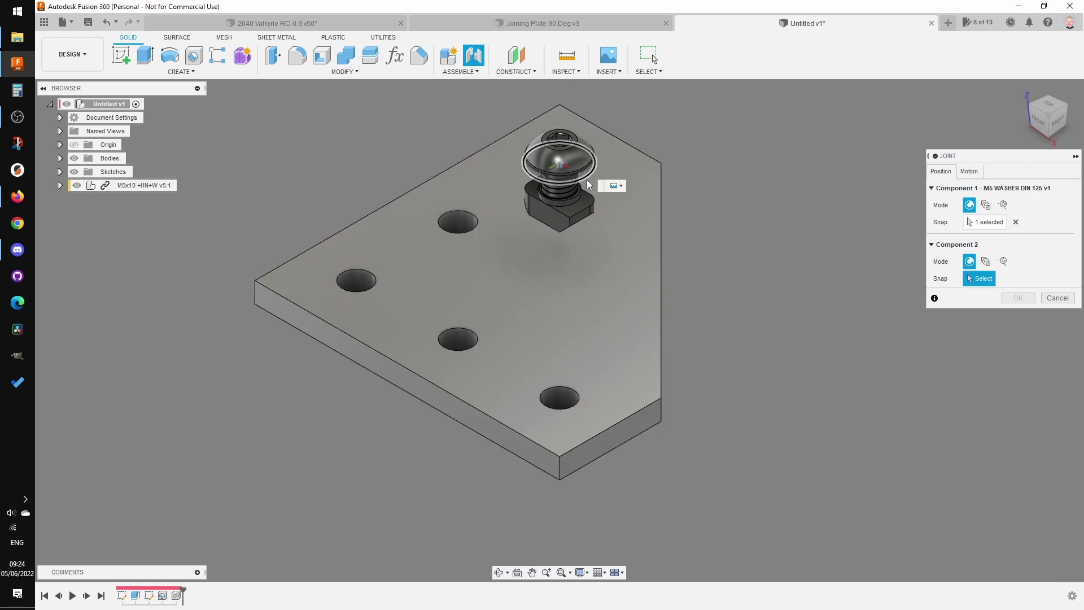
shift+middle_drag(685, 203, 497, 196)
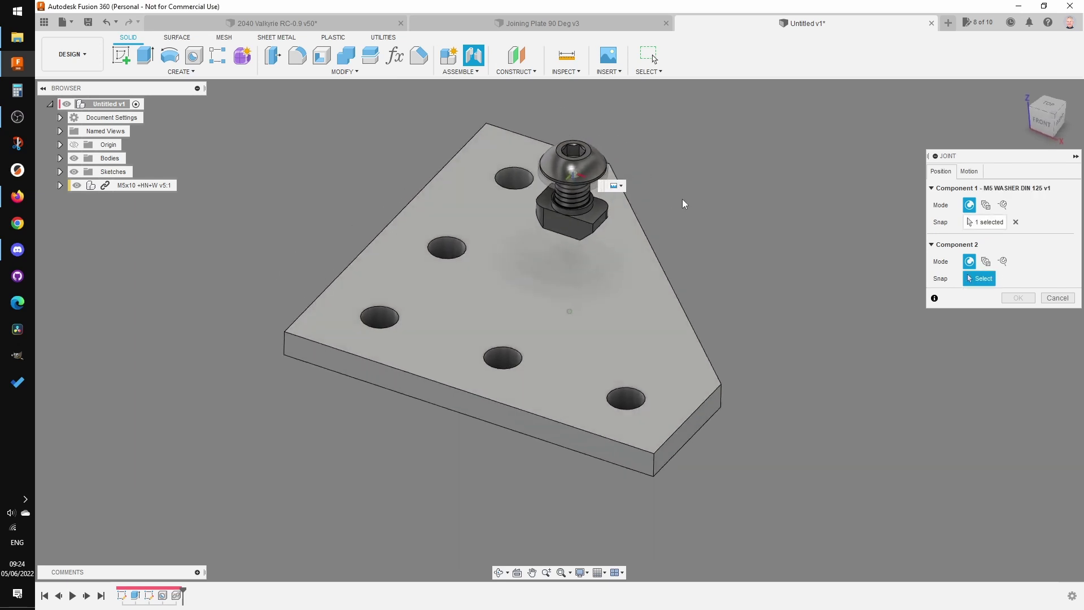
click(497, 196)
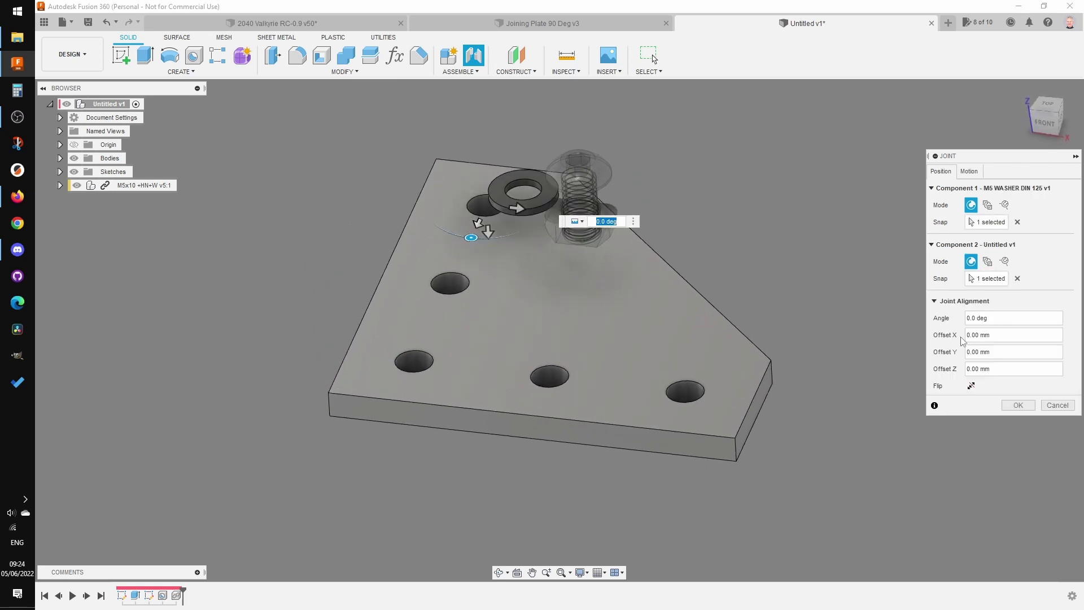
click(1019, 405)
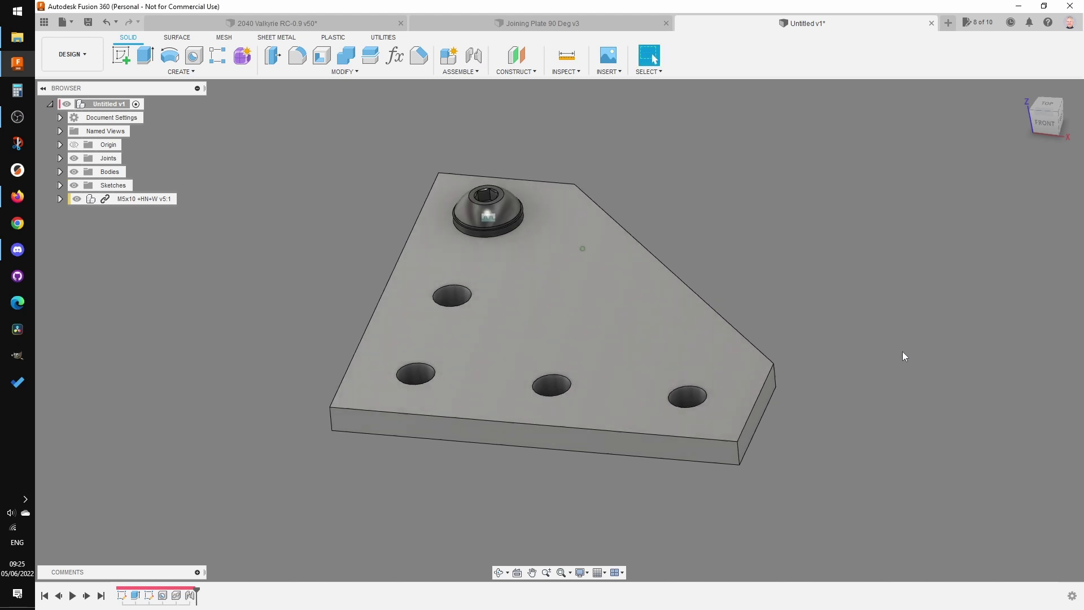
click(137, 200)
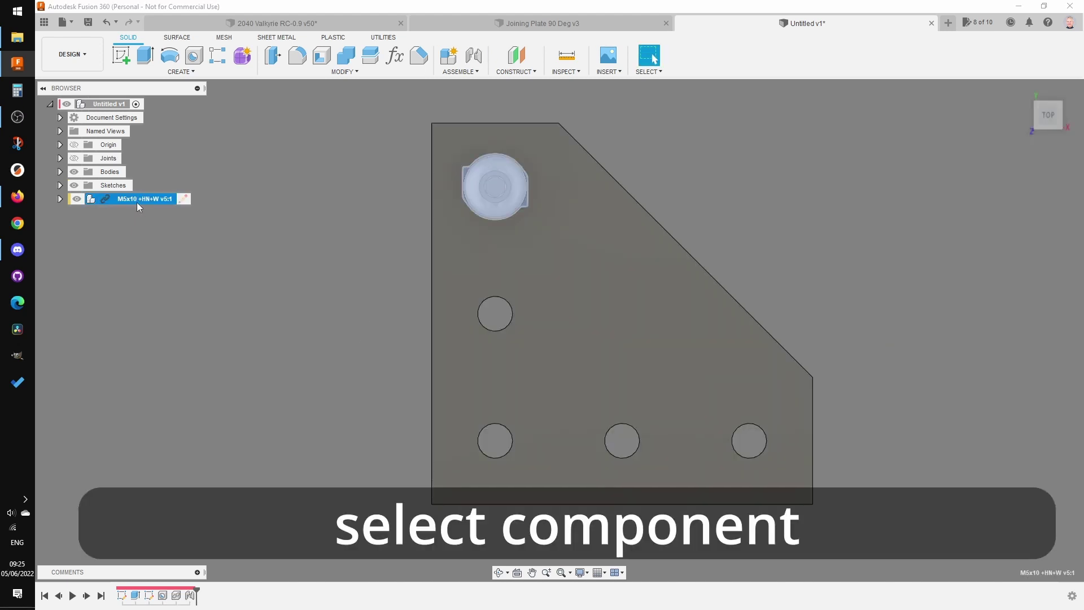
Pattern the screw 3 × 3 at 40 mm along the plate's left and bottom edges.
click(219, 58)
click(971, 181)
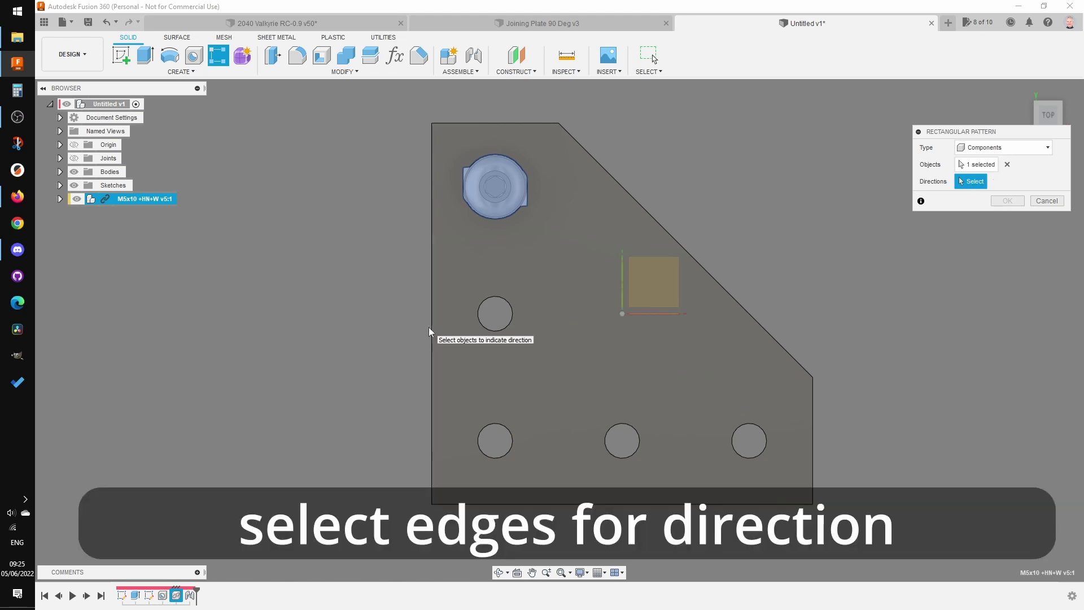
click(432, 328)
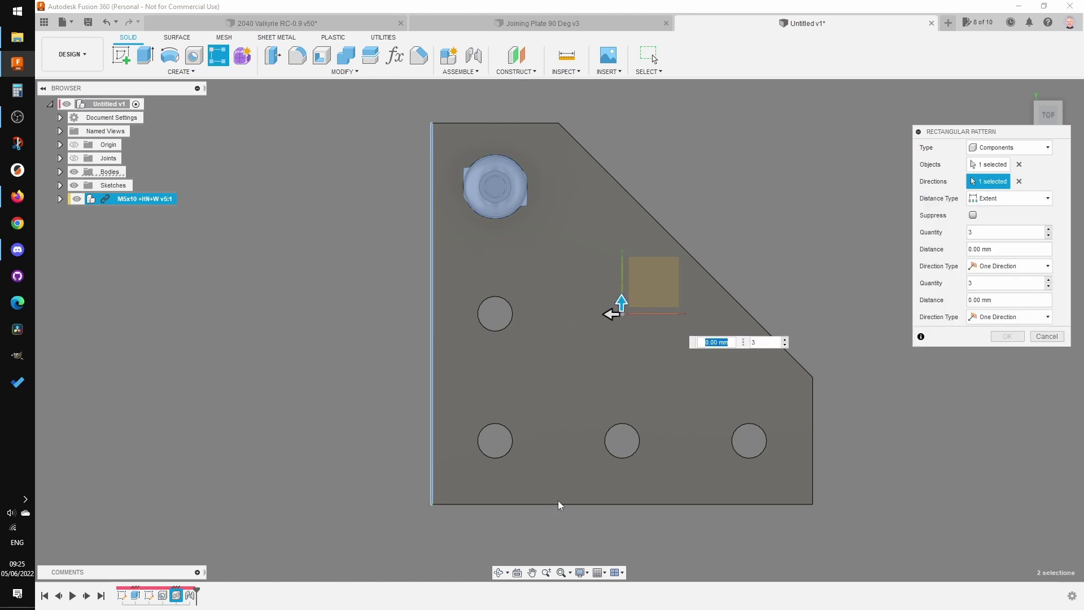
click(557, 503)
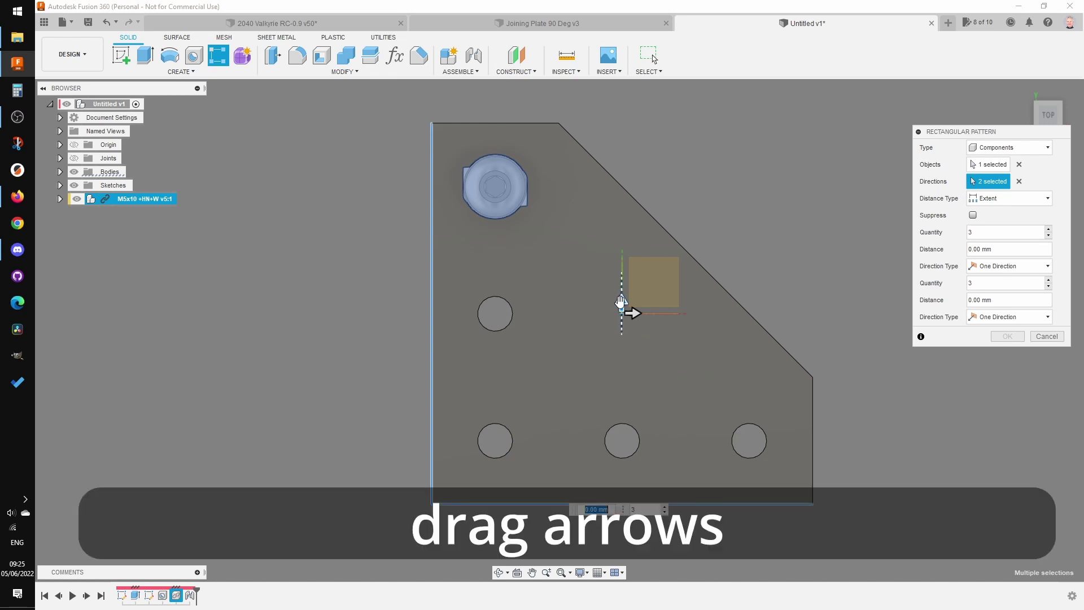
mouse_move(621, 301)
mouse_down()
mouse_move(622, 556)
mouse_move(658, 552)
mouse_up()
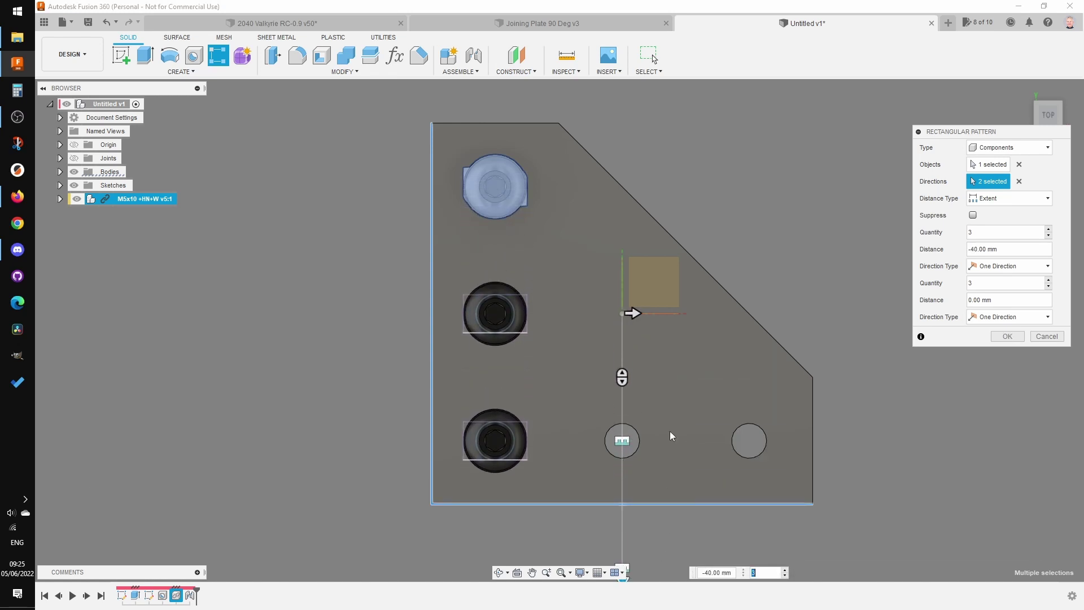
mouse_move(635, 314)
mouse_down()
mouse_move(817, 311)
mouse_move(903, 337)
mouse_move(887, 338)
mouse_up()
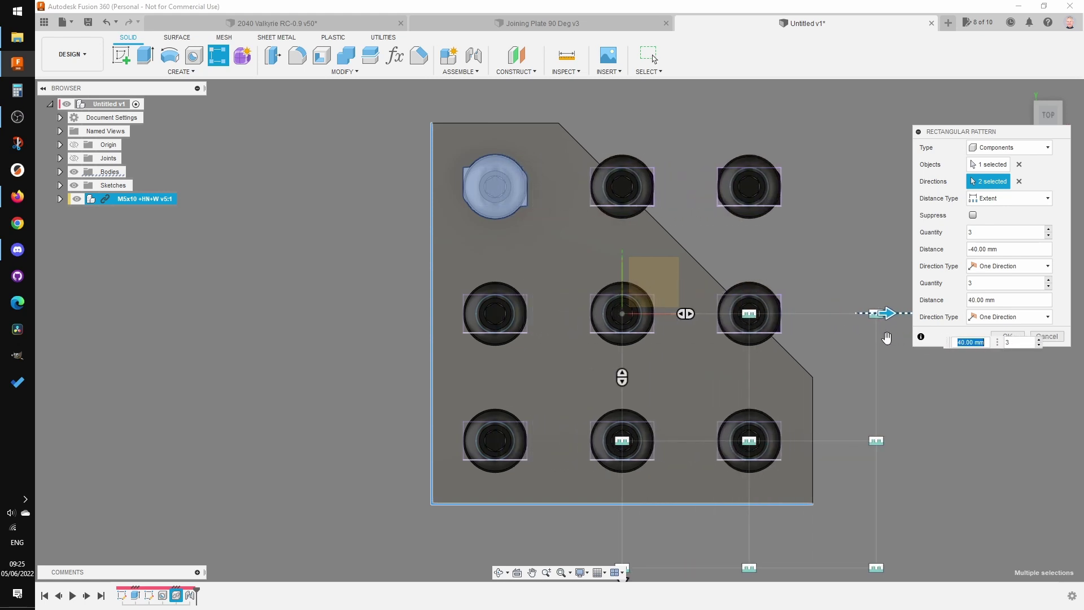
key(Tab)
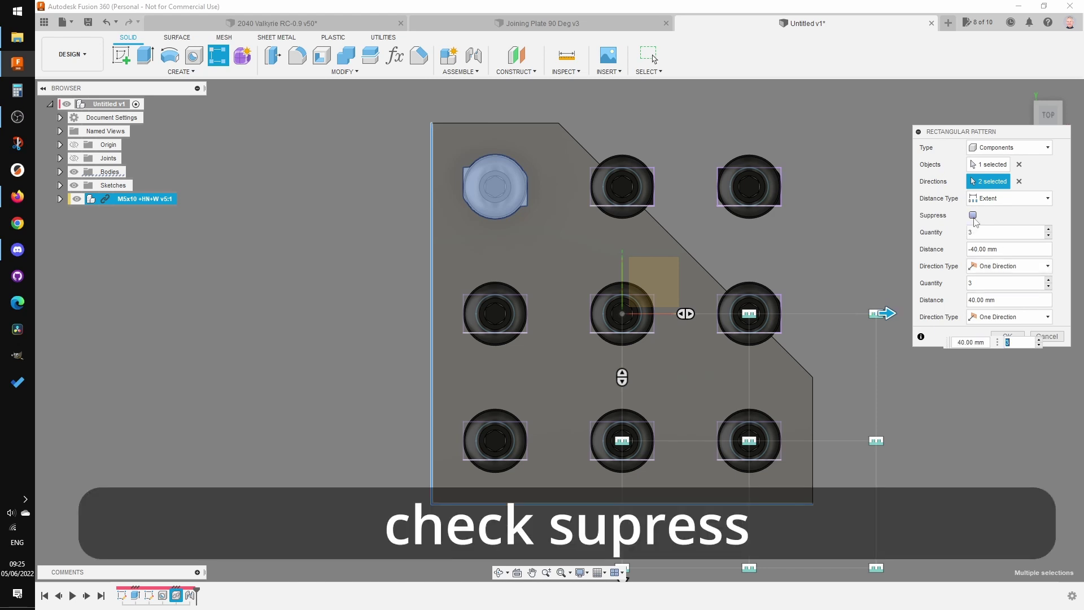
Suppress the pattern copies that fall outside the holes and apply.
click(972, 215)
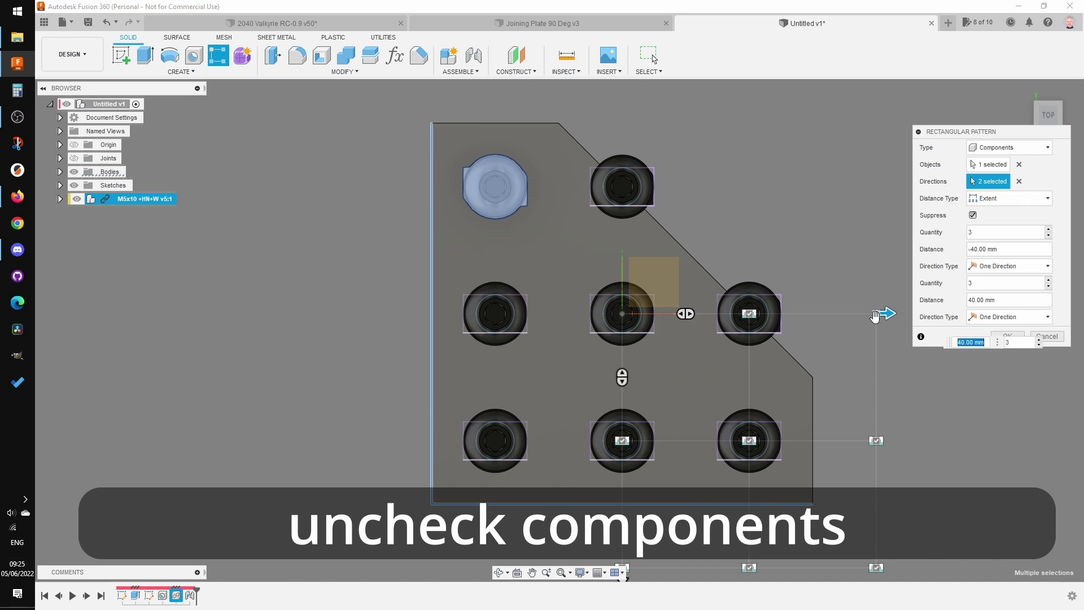
click(749, 313)
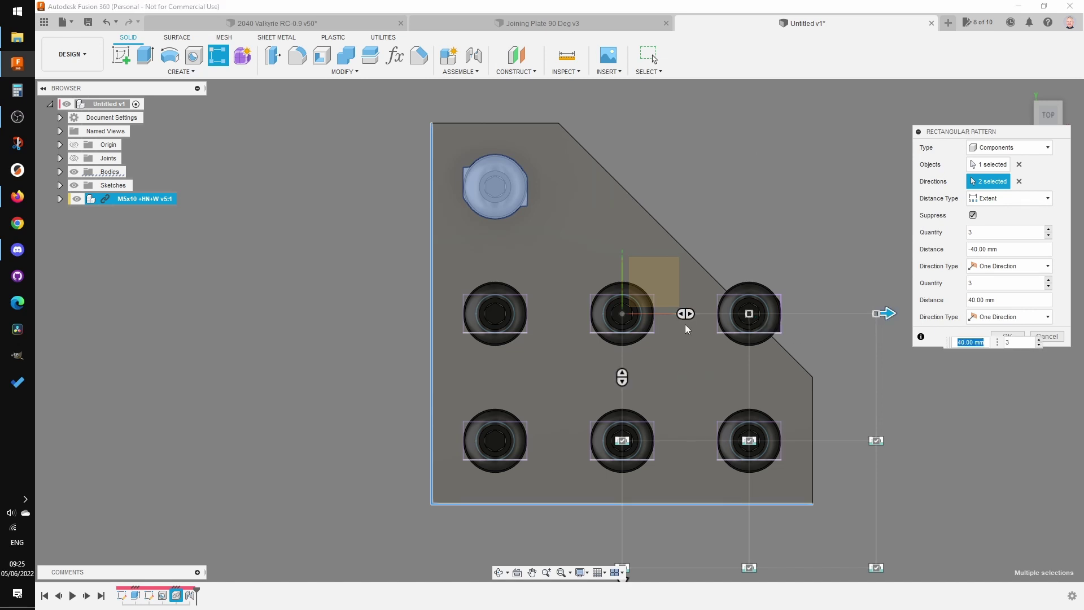
click(749, 439)
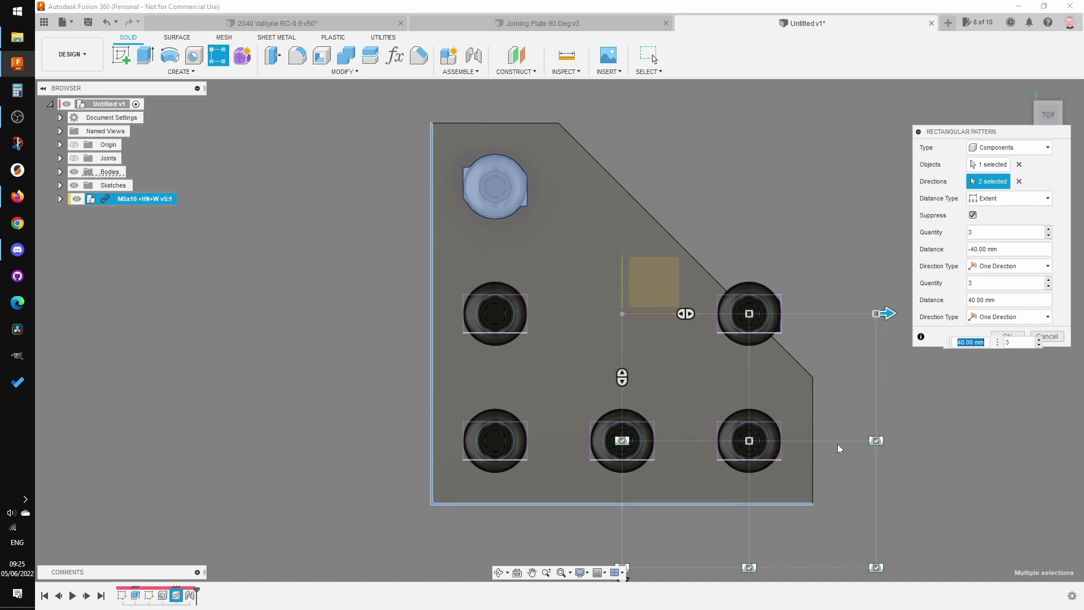
click(876, 441)
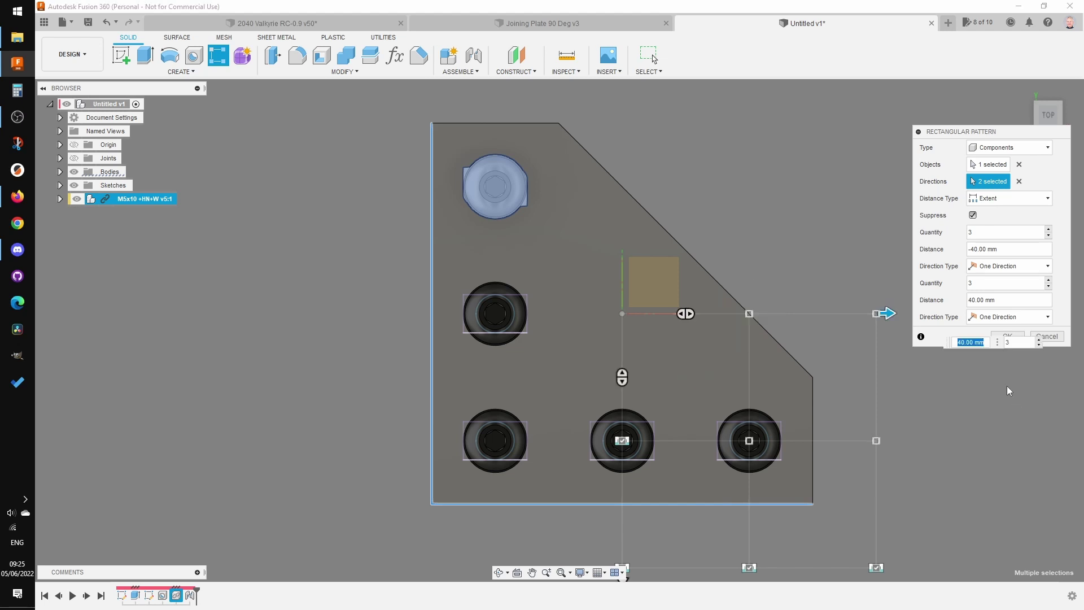
click(1014, 334)
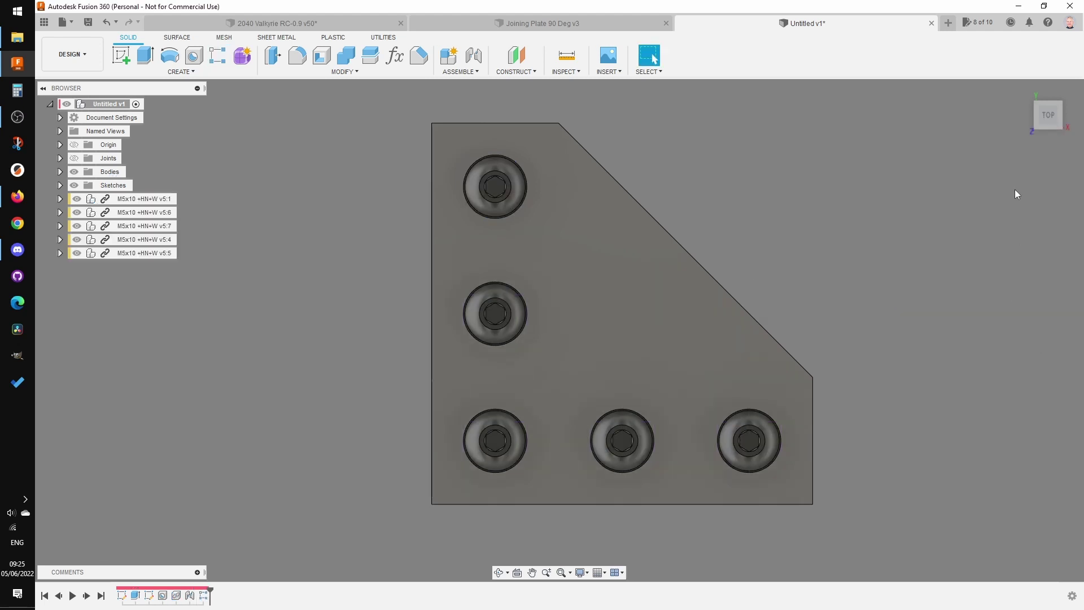
Pull one screw out of its hole, then restore it.
click(1032, 97)
drag(442, 261, 658, 137)
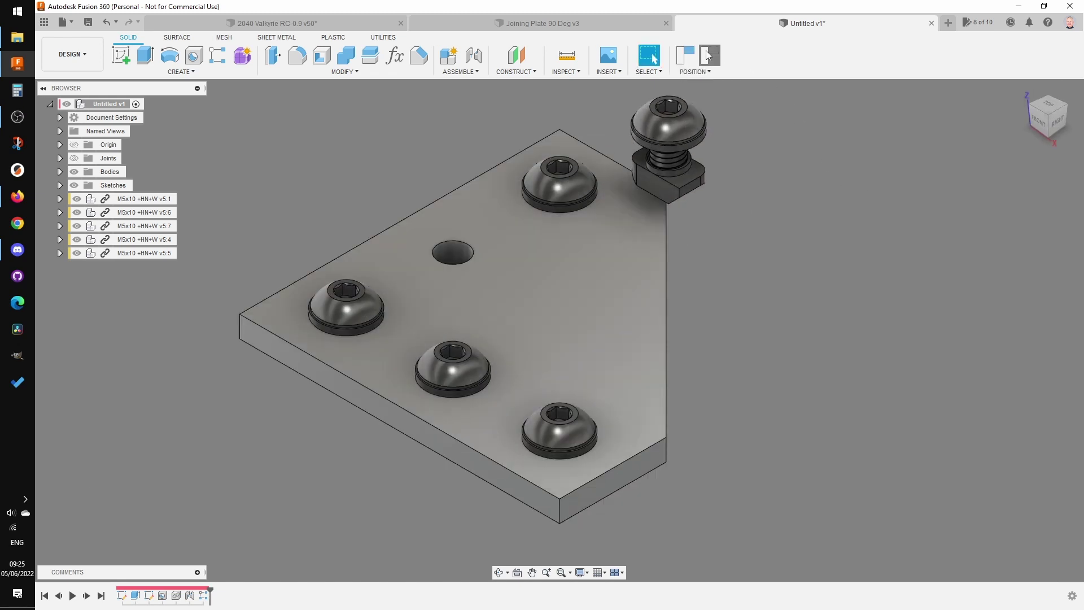
click(706, 55)
Bind the five M5x10 components into a single rigid group.
click(559, 186)
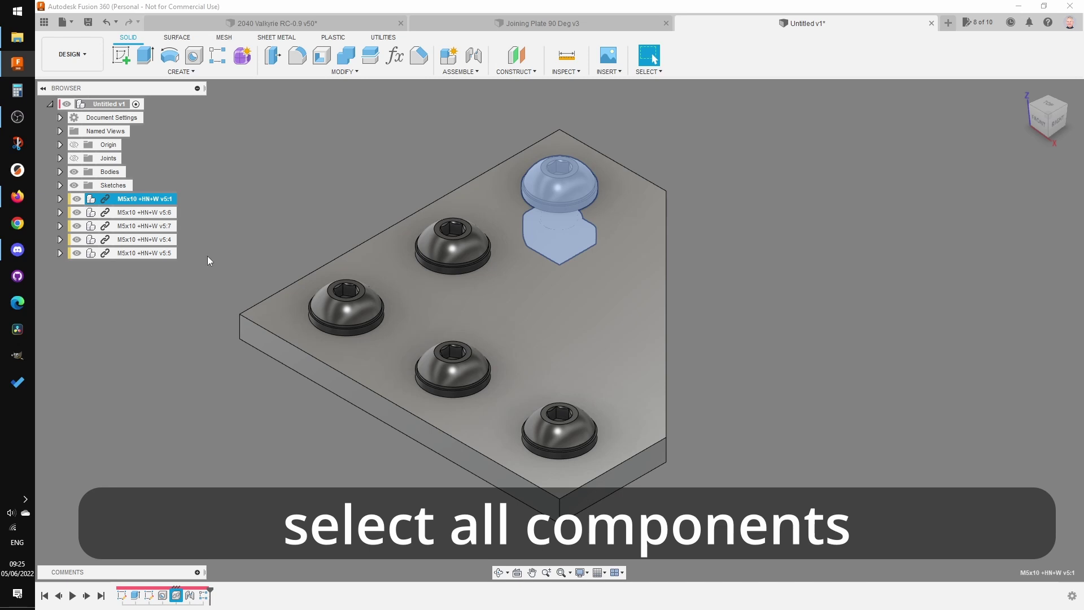
shift+click(154, 253)
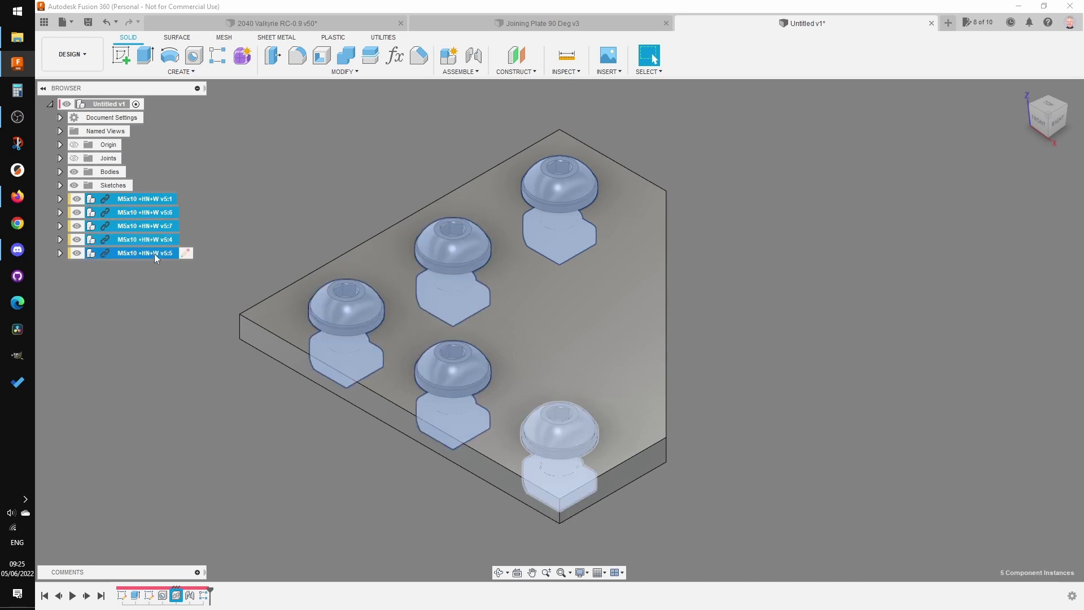
right_click(155, 253)
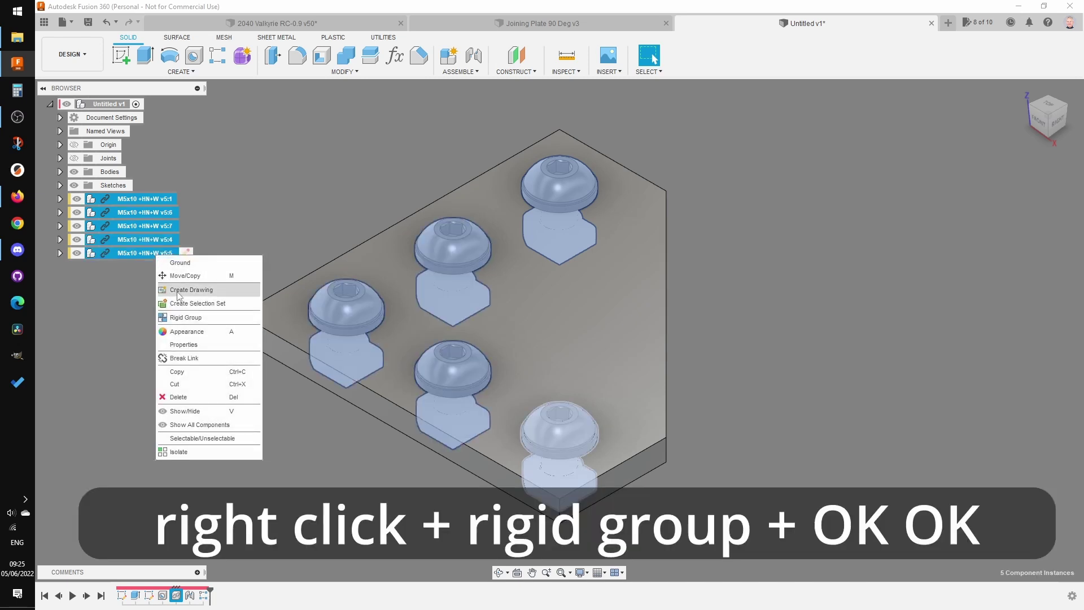
click(195, 316)
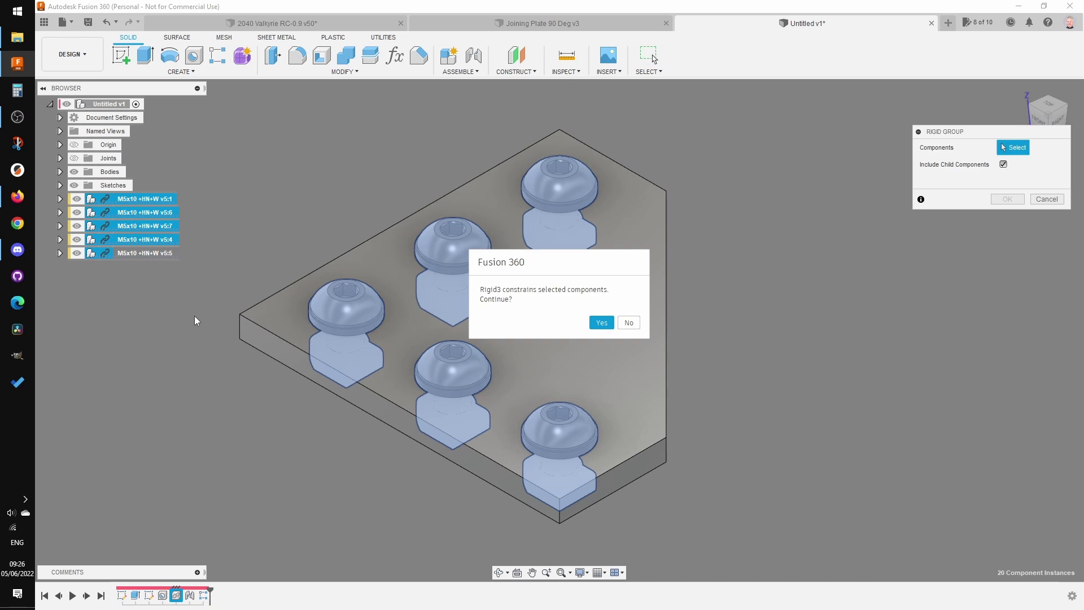
click(602, 322)
click(1010, 200)
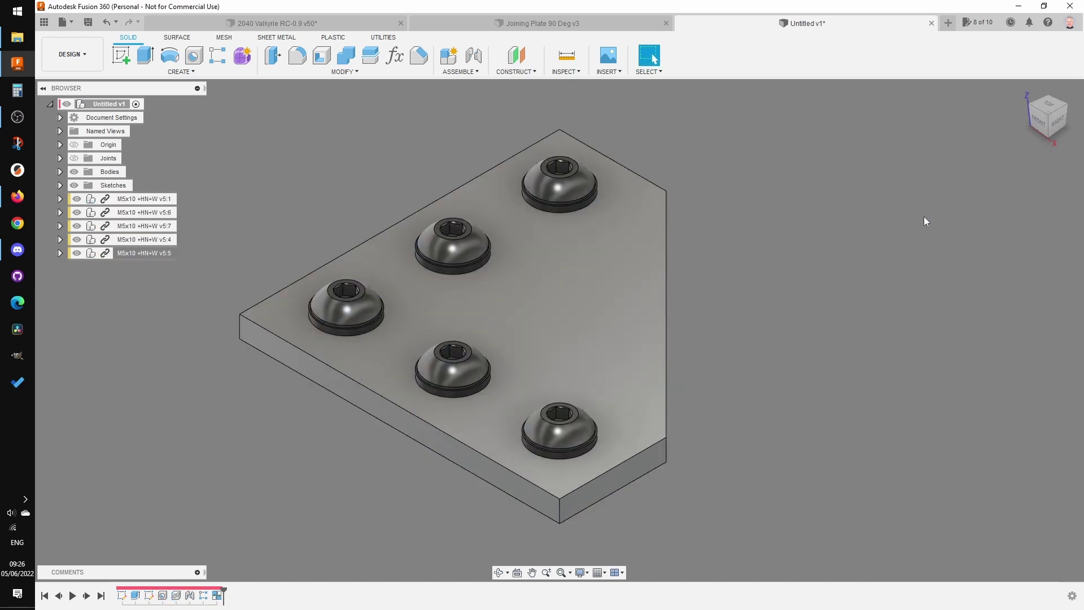
shift+middle_drag(871, 255, 829, 314)
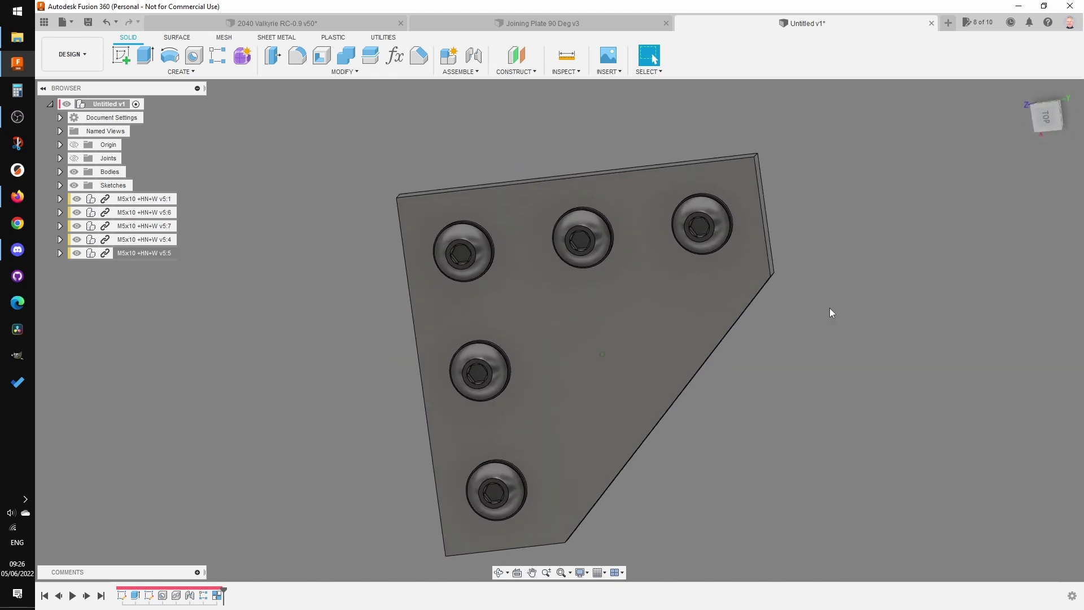
click(1050, 118)
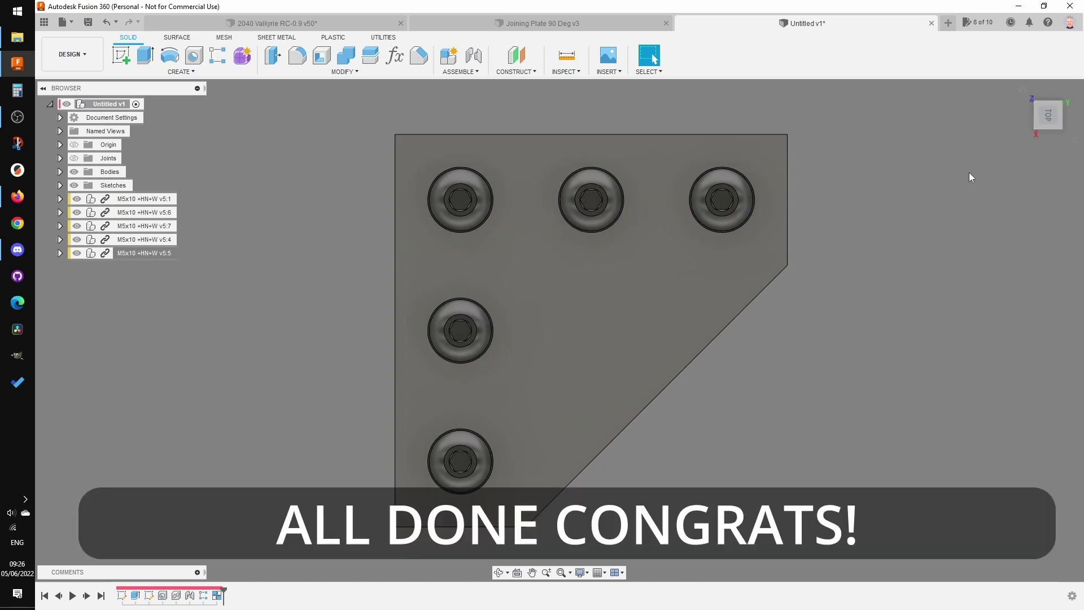